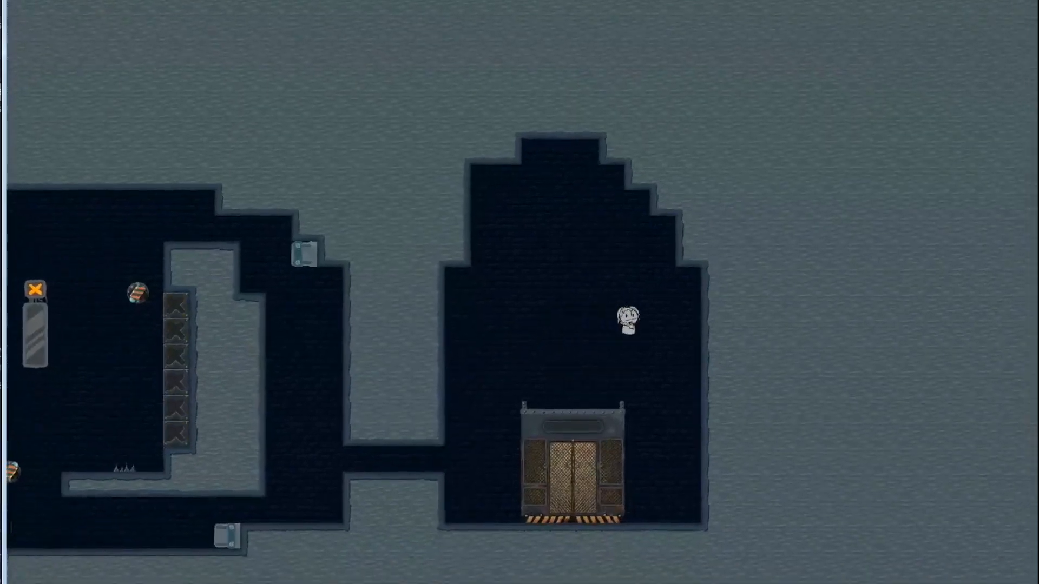
pyautogui.press('Right')
pyautogui.press('Left')
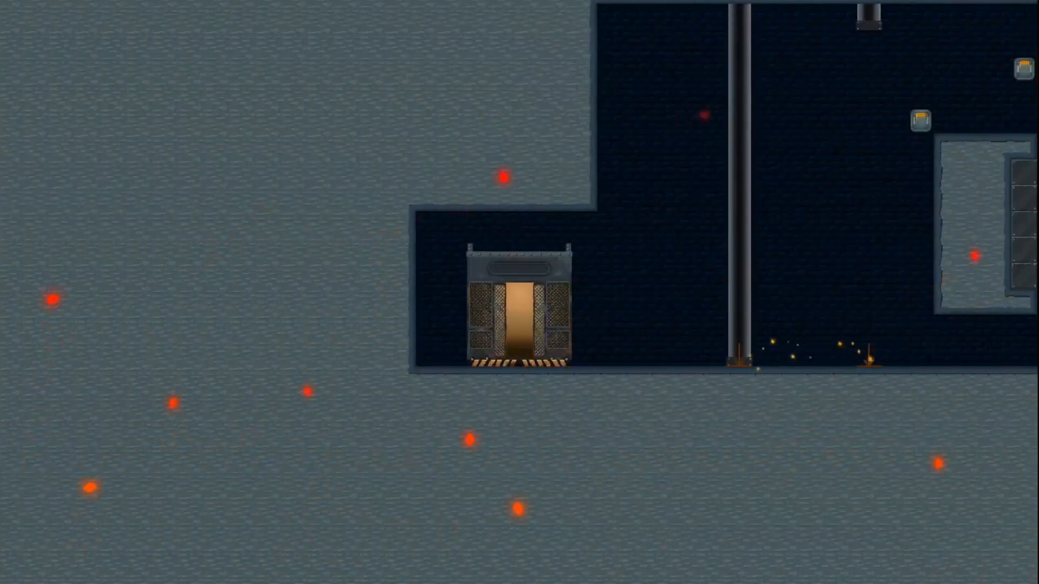
pyautogui.press('Right')
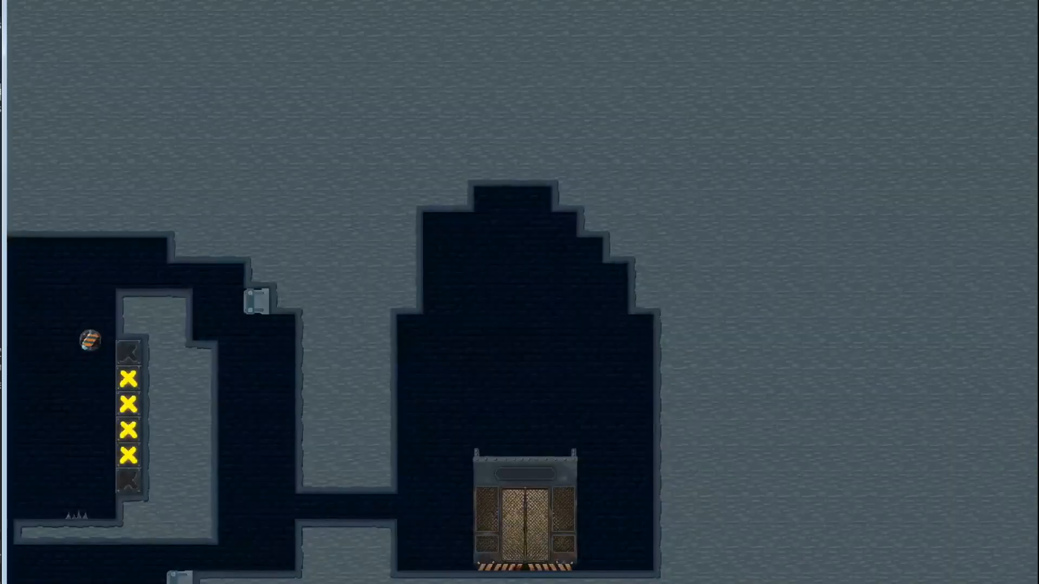
pyautogui.press('Left')
pyautogui.press('Down')
pyautogui.press('Right')
pyautogui.press('Up')
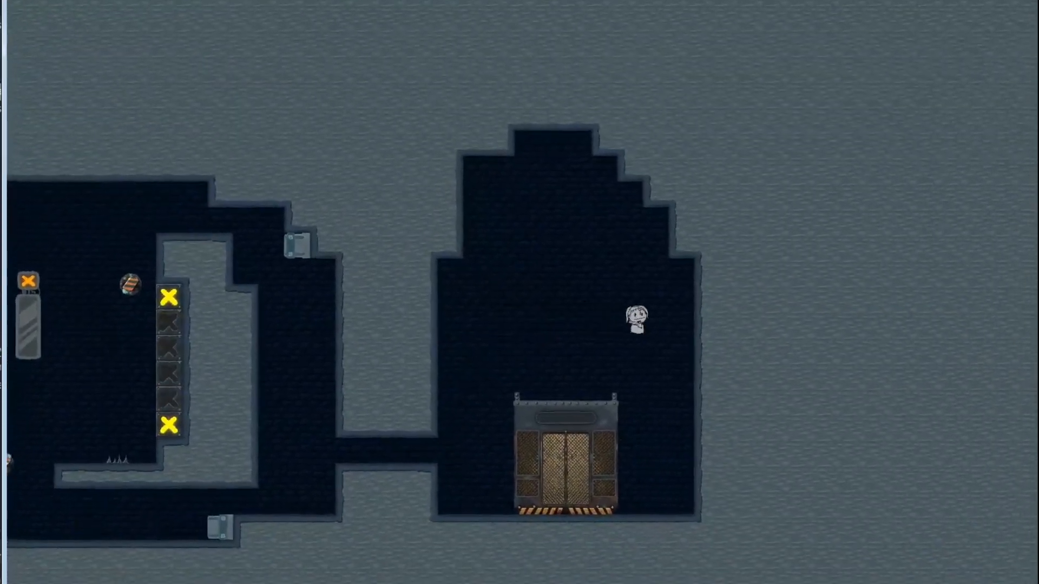
pyautogui.press('Left')
pyautogui.press('Up')
pyautogui.press('Right')
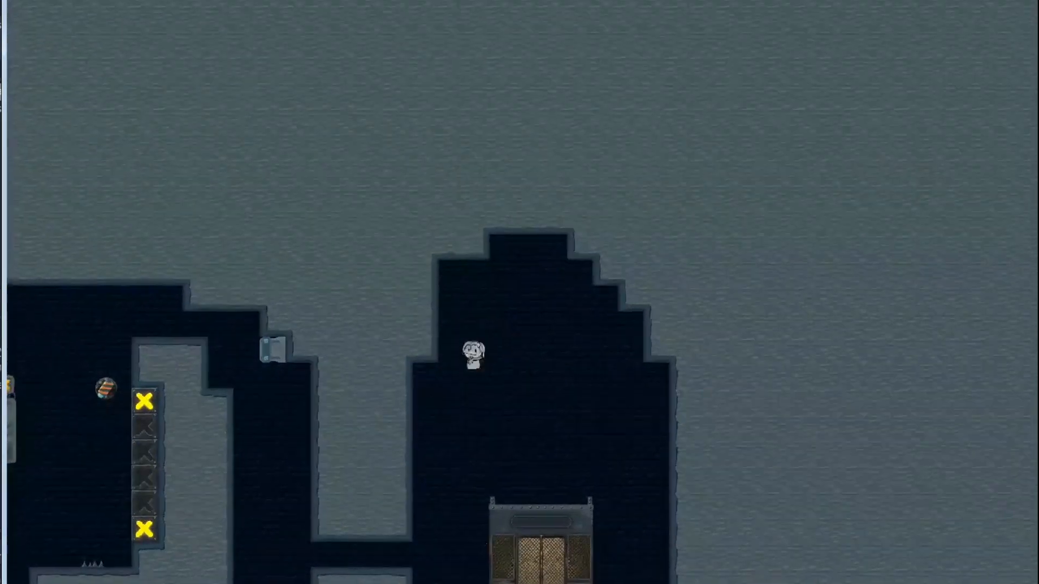
pyautogui.press('Up')
pyautogui.press('Right')
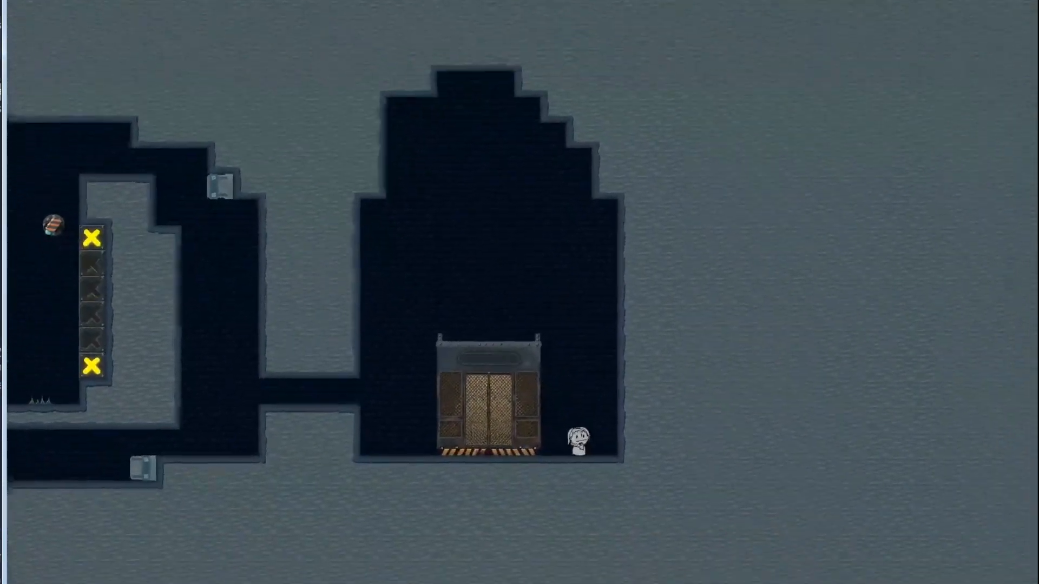
pyautogui.press('Left')
pyautogui.press('Left')
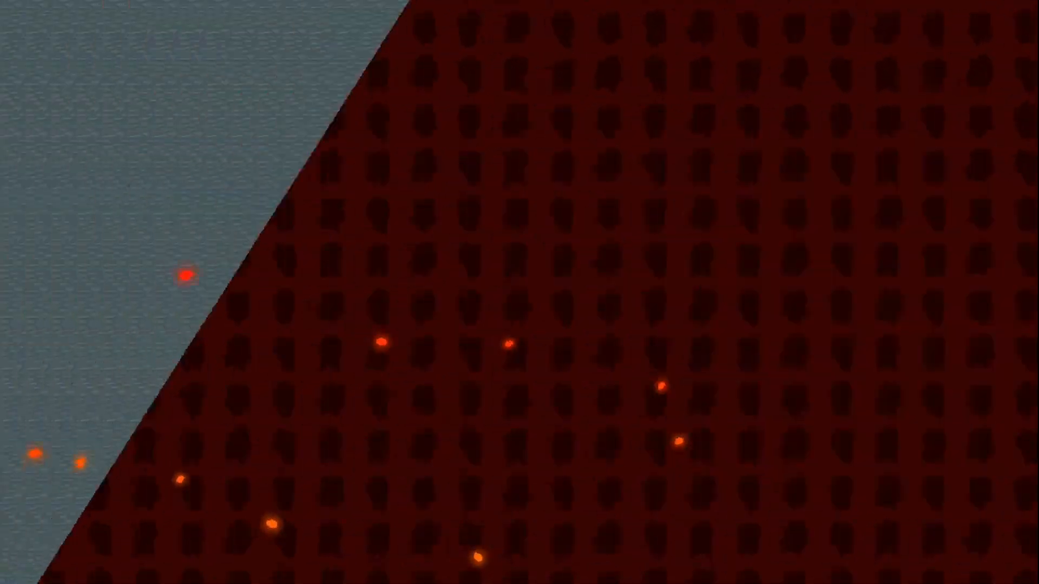
pyautogui.press('Left')
pyautogui.press('Right')
pyautogui.press('space')
pyautogui.press('space')
pyautogui.press('Left')
pyautogui.press('space')
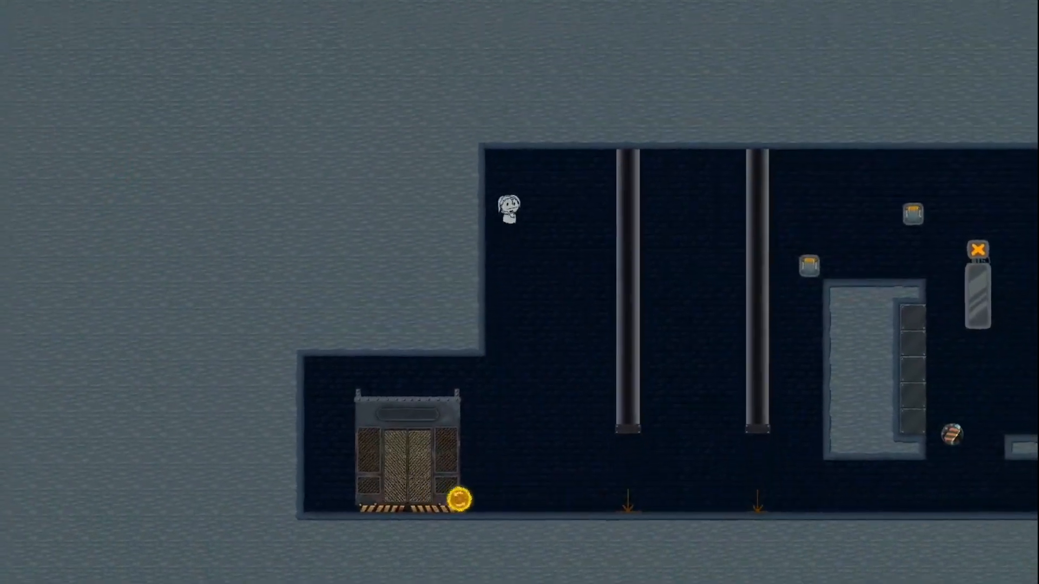
pyautogui.press('Right')
pyautogui.press('Left')
pyautogui.press('space')
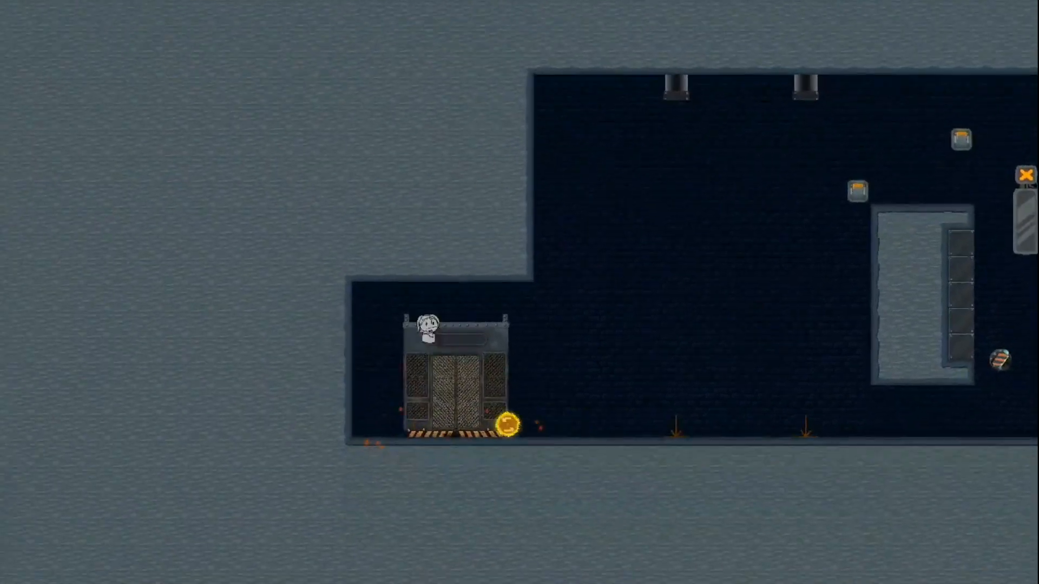
pyautogui.press('Right')
pyautogui.press('space')
pyautogui.press('space')
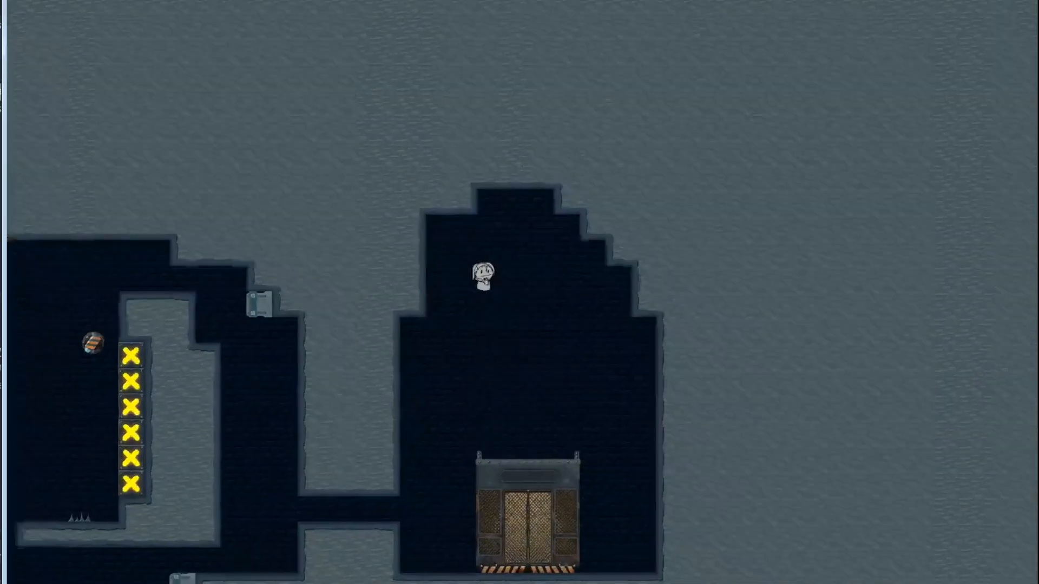
pyautogui.press('Left')
pyautogui.press('space')
pyautogui.press('Right')
pyautogui.press('space')
pyautogui.press('Left')
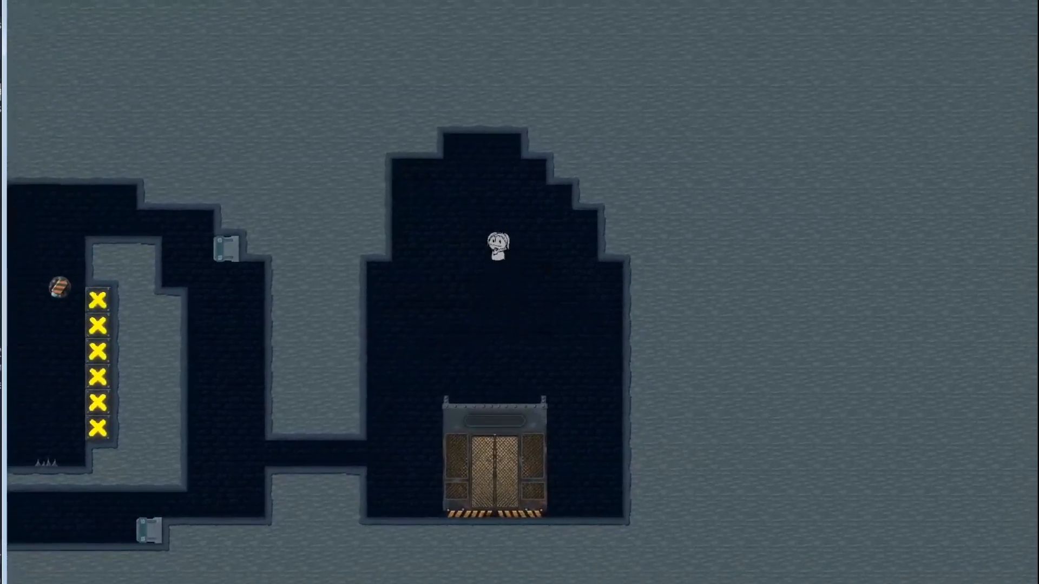
pyautogui.press('space')
pyautogui.press('Right')
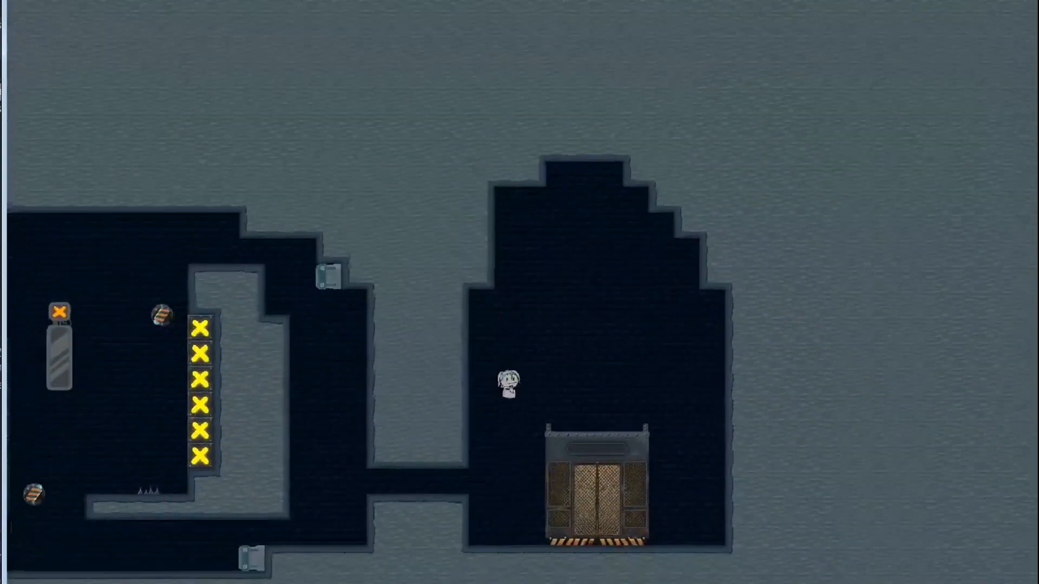
pyautogui.press('Right')
pyautogui.press('Left')
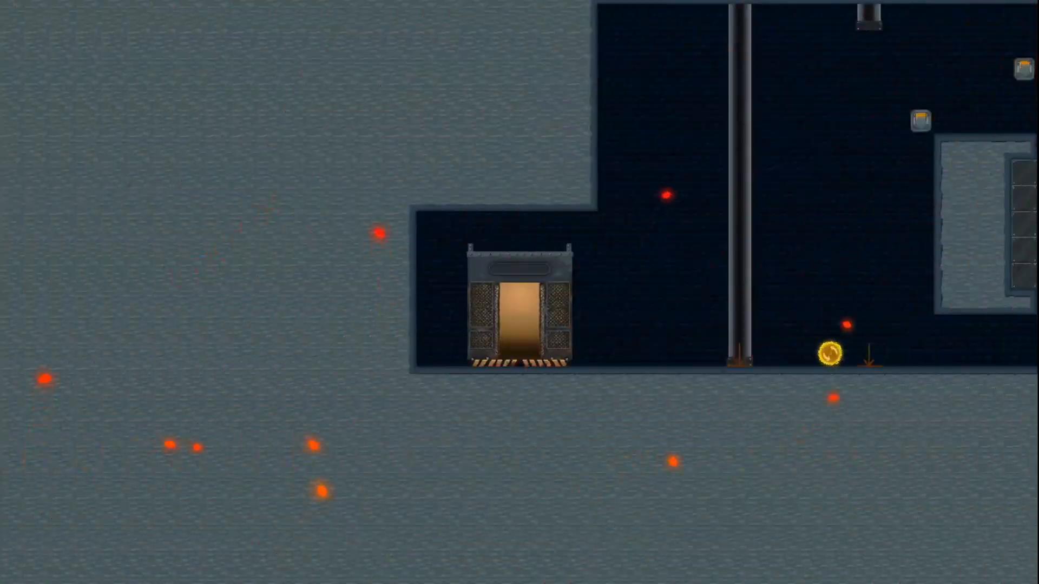
pyautogui.press('Left')
pyautogui.press('Right')
pyautogui.press('space')
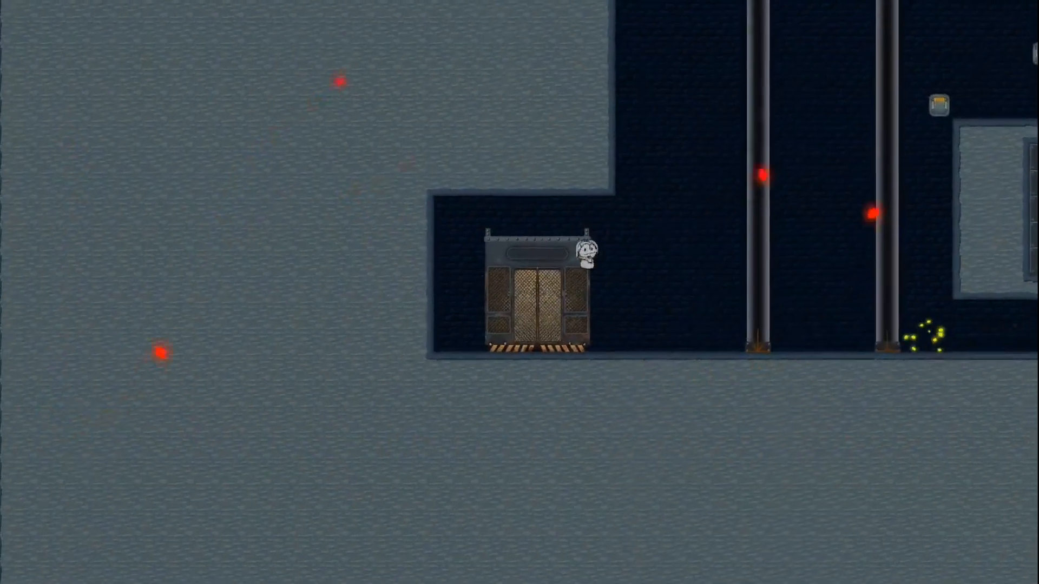
pyautogui.press('space')
pyautogui.press('space')
pyautogui.press('Right')
pyautogui.press('Left')
pyautogui.press('space')
pyautogui.press('Right')
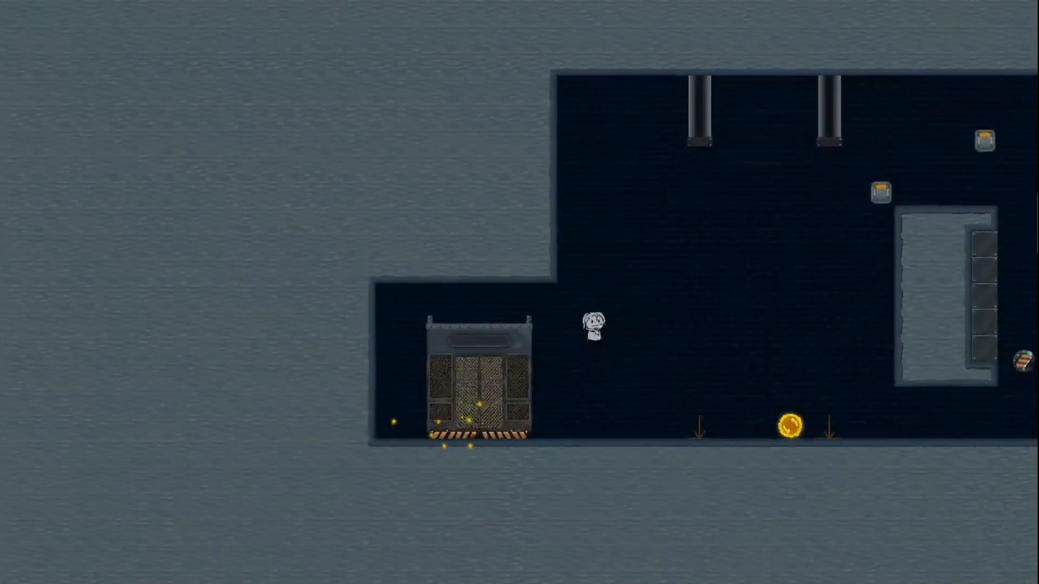
pyautogui.press('space')
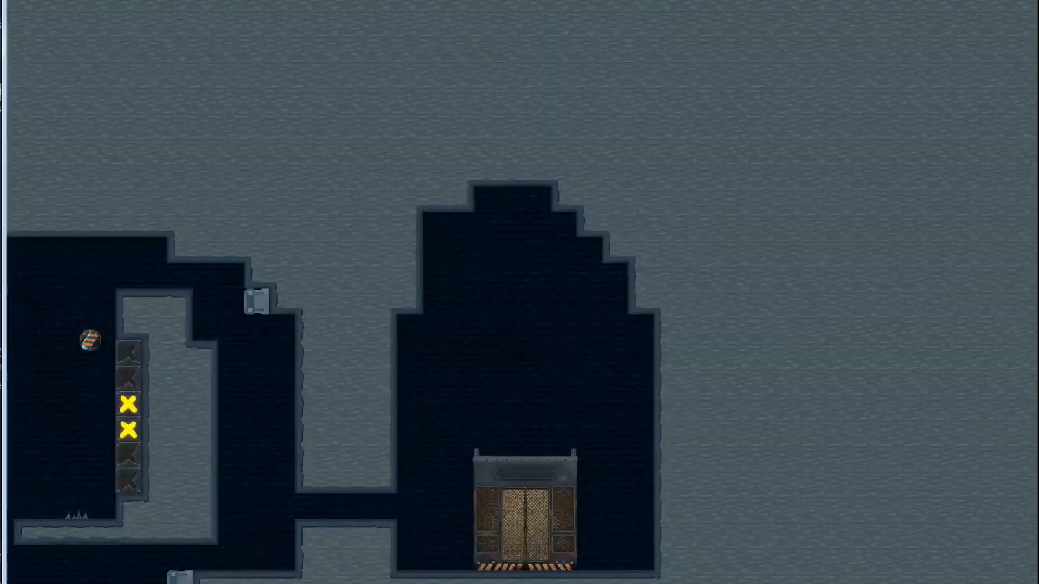
pyautogui.press('Left')
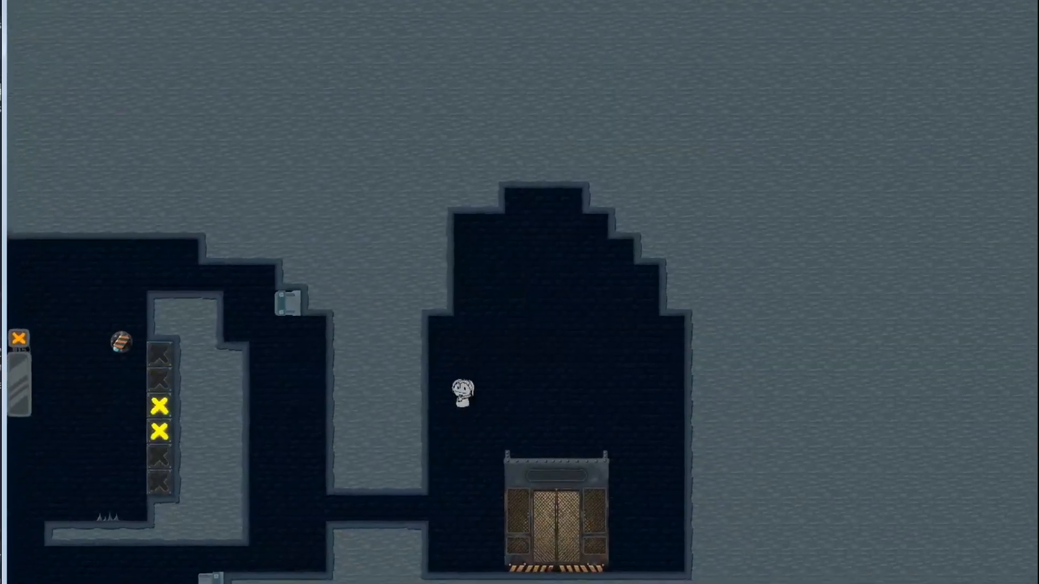
pyautogui.press('space')
pyautogui.press('Right')
pyautogui.press('space')
pyautogui.press('Left')
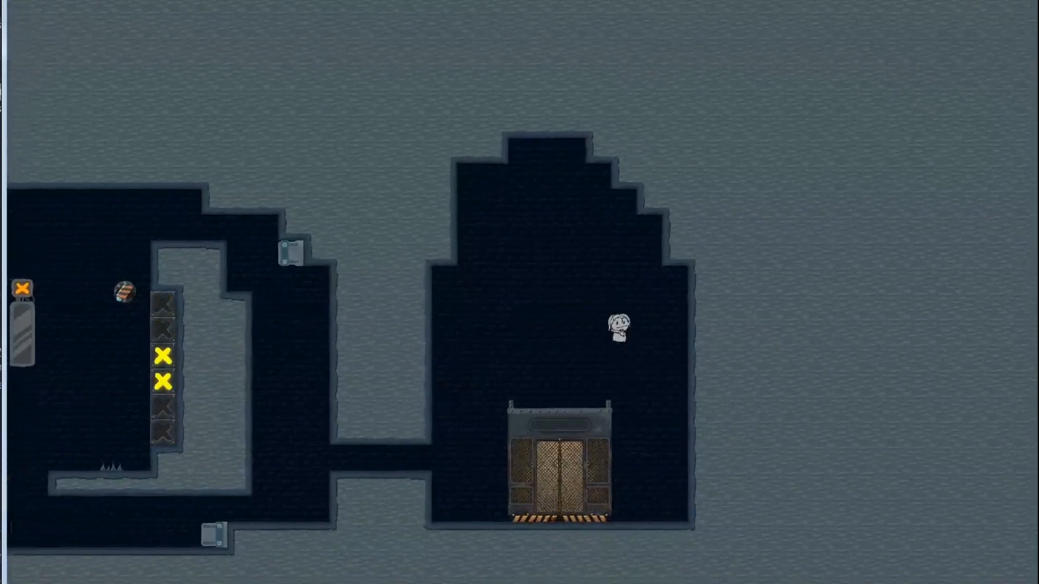
pyautogui.press('Left')
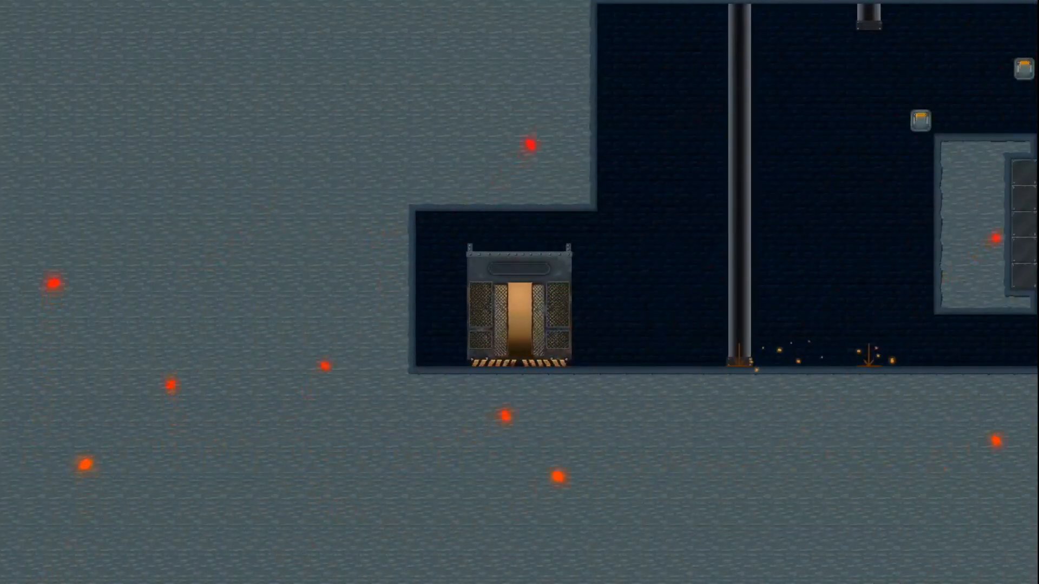
pyautogui.press('Right')
pyautogui.press('space')
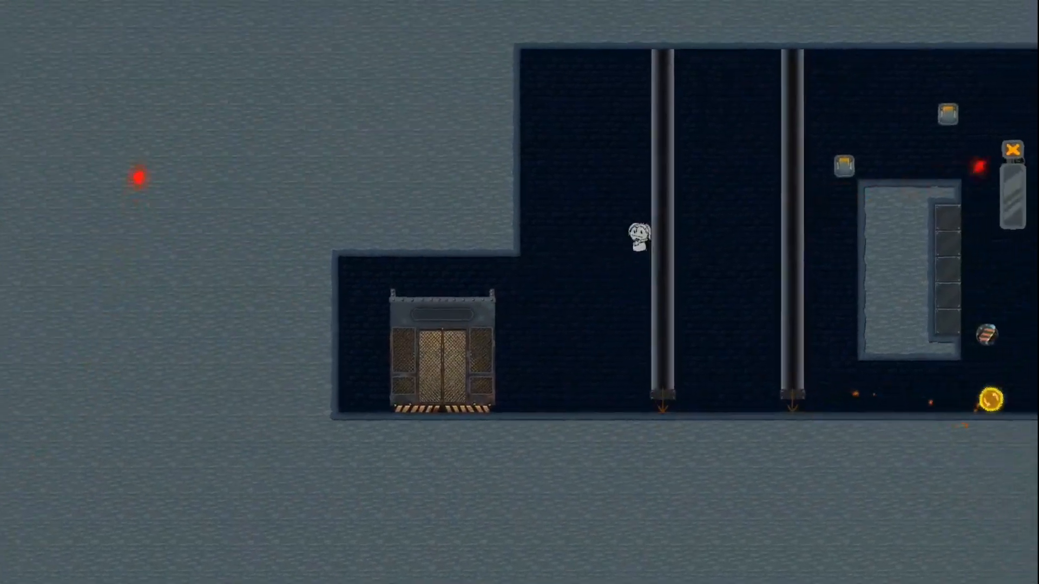
pyautogui.press('space')
pyautogui.press('Left')
pyautogui.press('space')
pyautogui.press('Right')
pyautogui.press('Left')
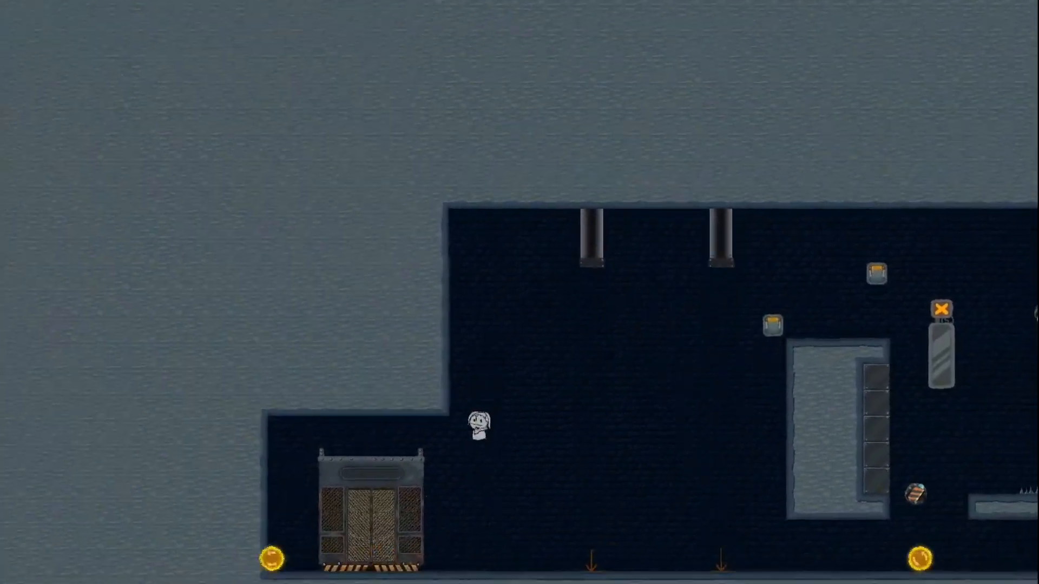
pyautogui.press('space')
pyautogui.press('Right')
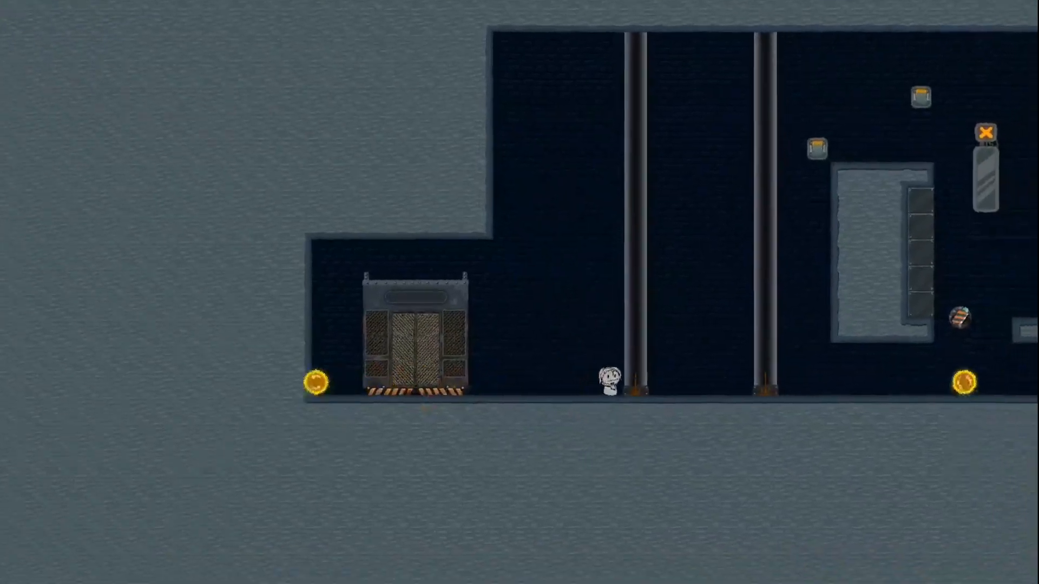
pyautogui.press('space')
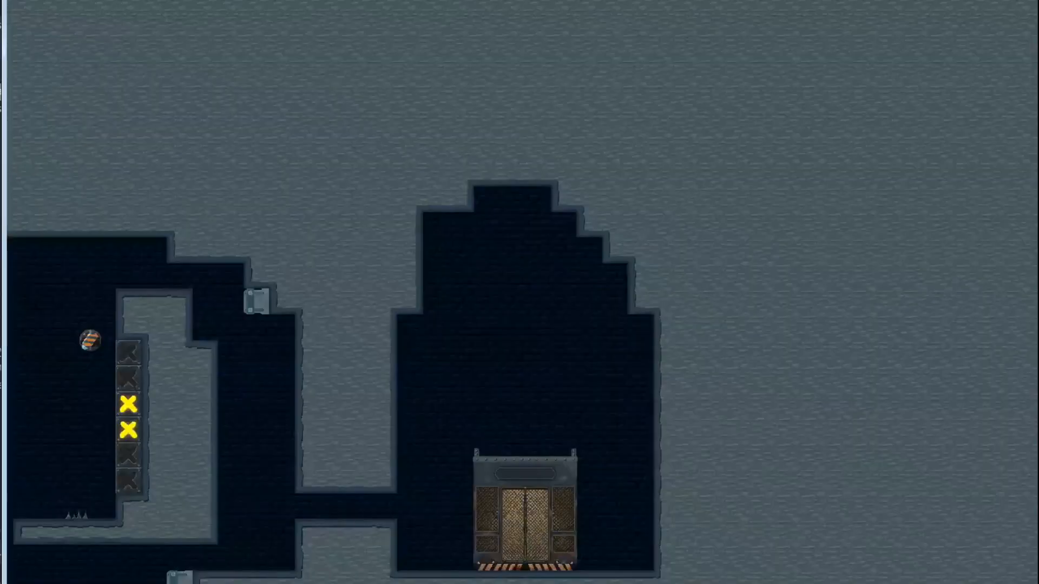
pyautogui.press('Left')
pyautogui.press('space')
pyautogui.press('Right')
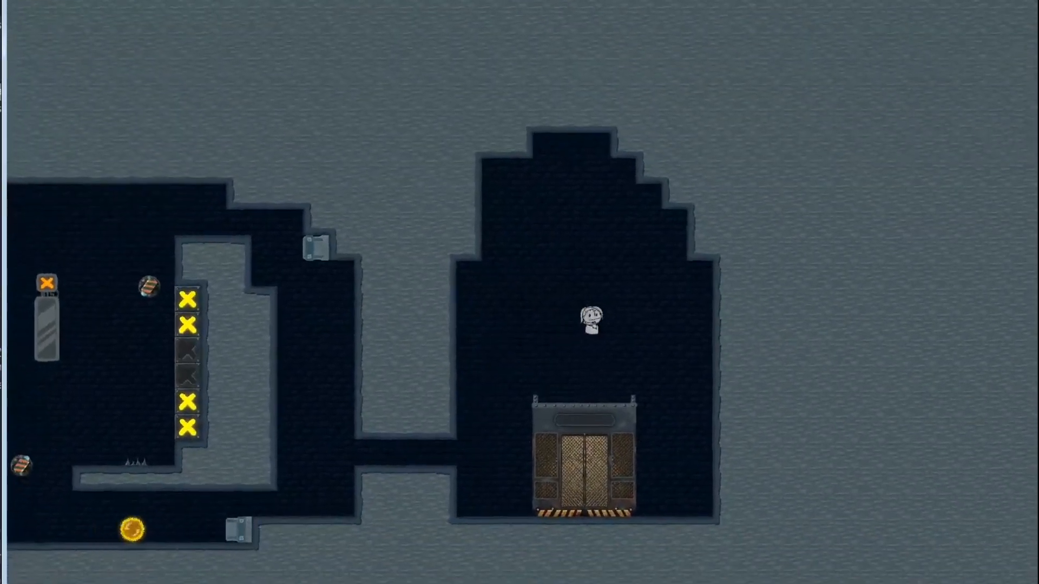
pyautogui.press('space')
pyautogui.press('Left')
pyautogui.press('space')
pyautogui.press('Right')
pyautogui.press('Left')
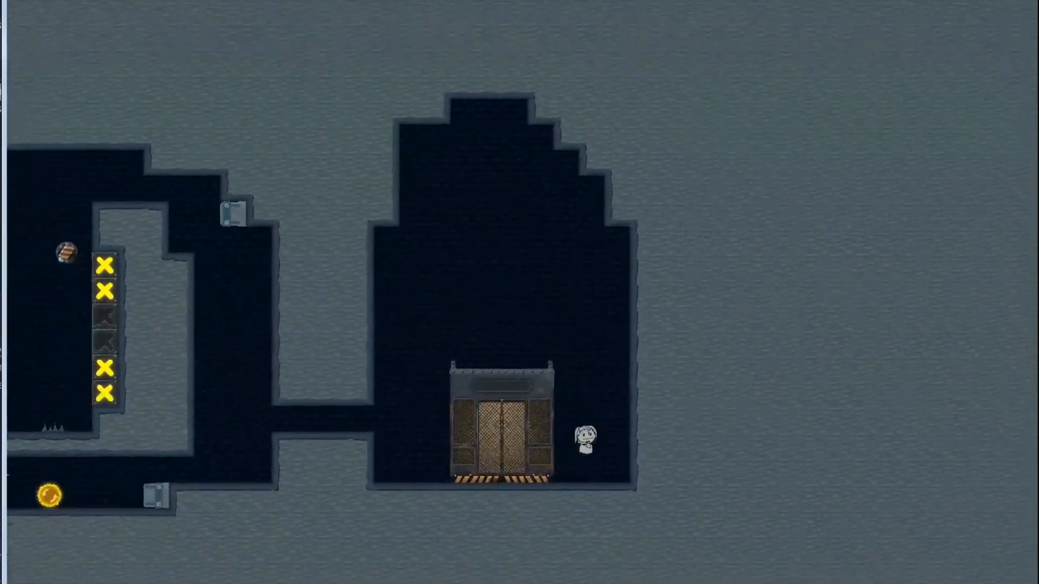
pyautogui.press('Left')
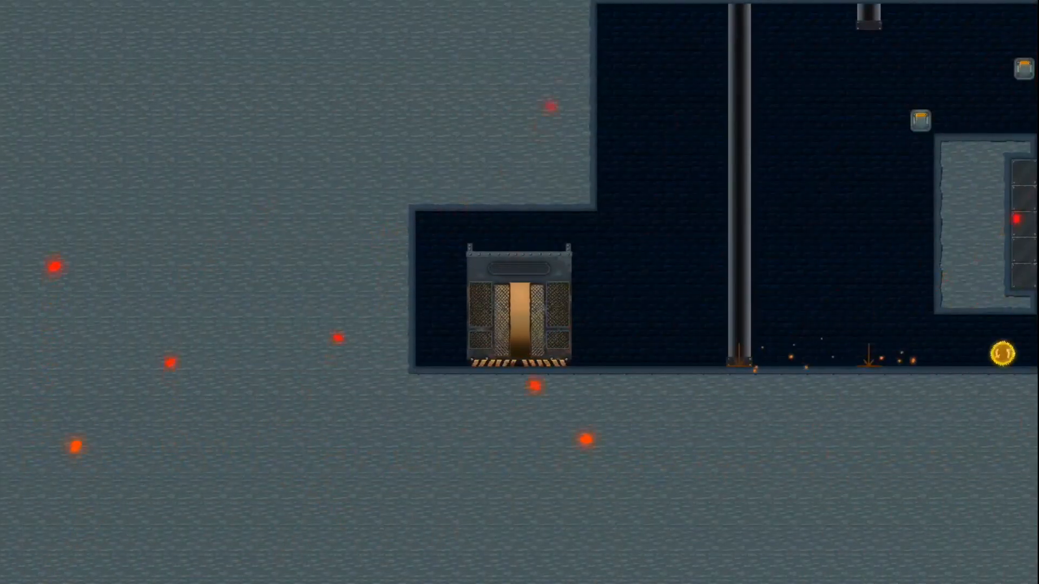
pyautogui.press('Right')
pyautogui.press('space')
pyautogui.press('Left')
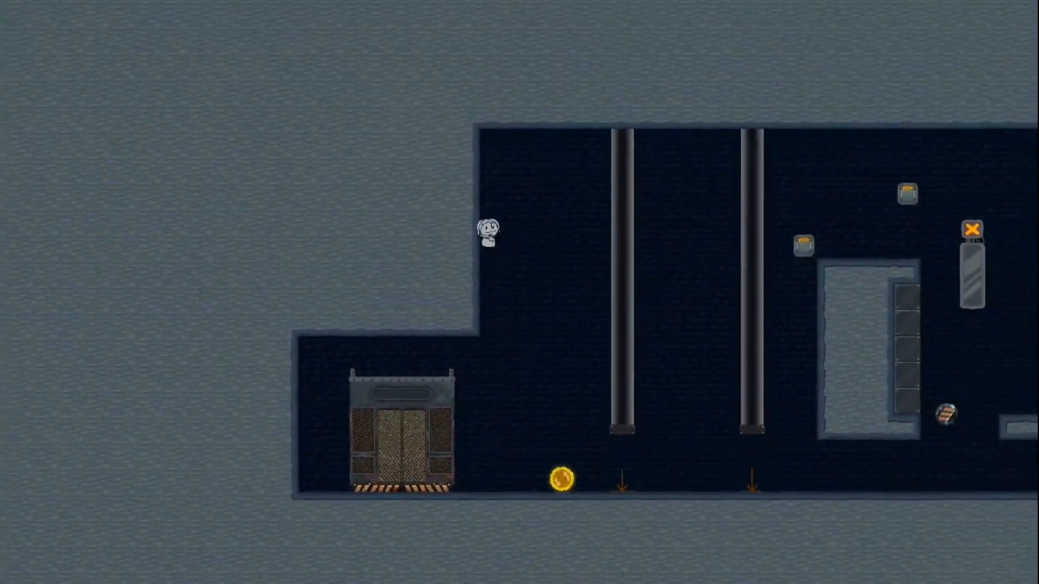
pyautogui.press('space')
pyautogui.press('Right')
pyautogui.press('Left')
pyautogui.press('space')
pyautogui.press('Right')
pyautogui.press('space')
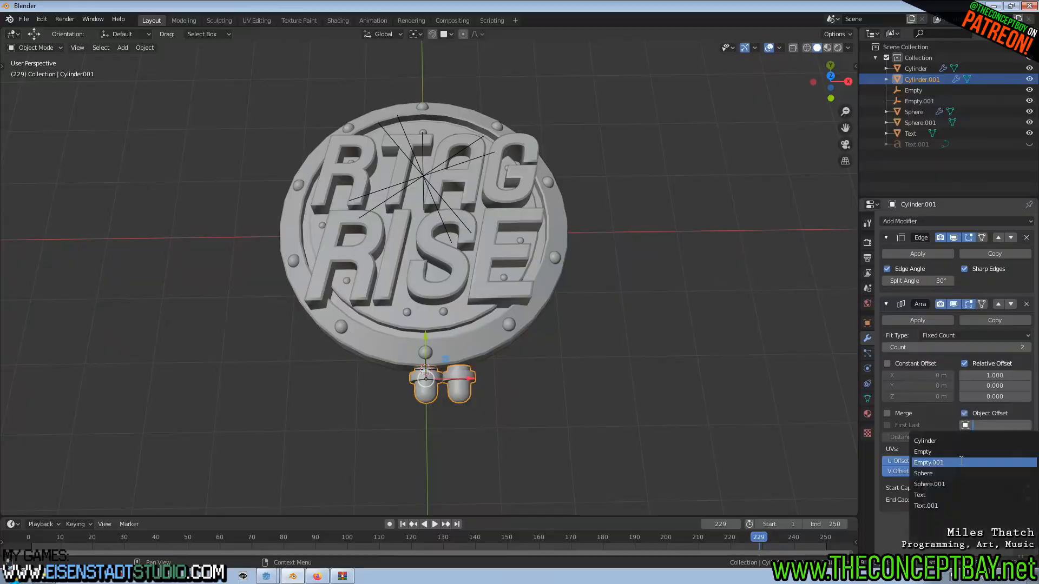
# Select all geometry of the 3D logo's round cylinder base in Edit Mode in Blender.
pyautogui.moveTo(433, 324); pyautogui.dragTo(463, 342, button='middle')
pyautogui.scroll(2, 462, 342)
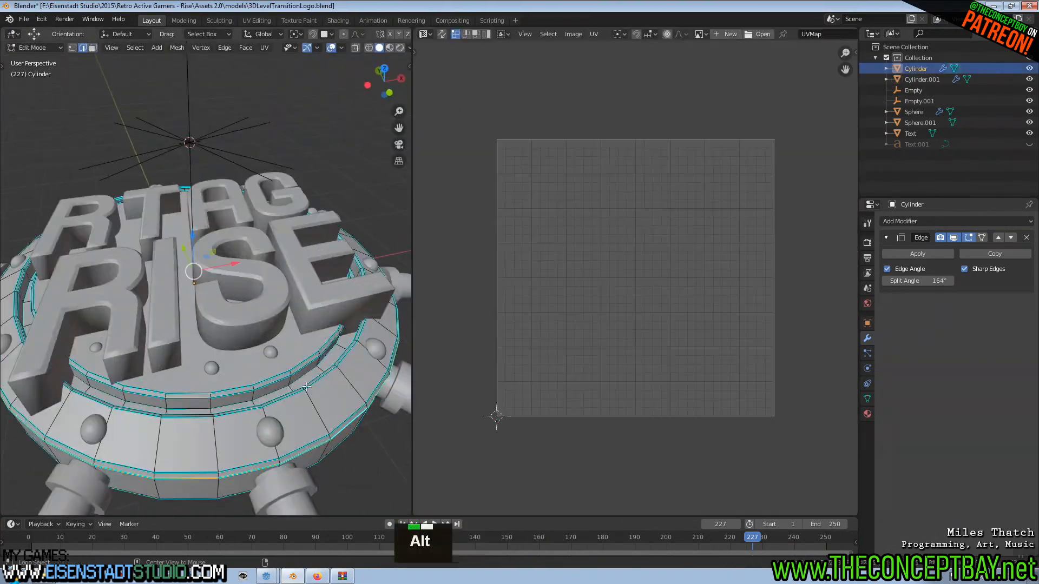
pyautogui.moveTo(307, 386); pyautogui.dragTo(303, 379, button='middle')
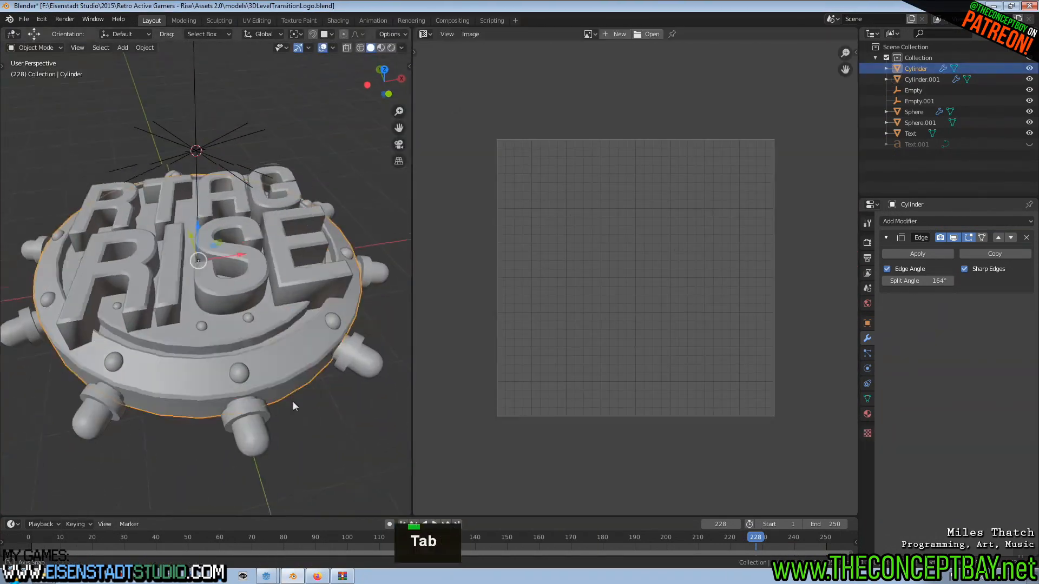
pyautogui.keyDown('alt'); pyautogui.click(220, 313); pyautogui.keyUp('alt')
pyautogui.press('a')
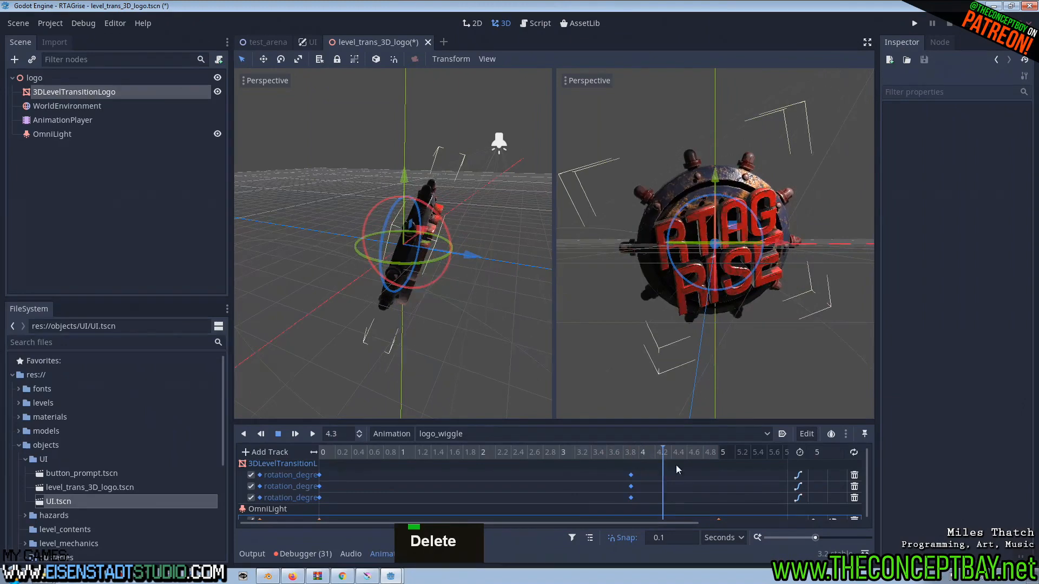
# Switch to Godot and set the logo_wiggle animation's playhead to 5 seconds.
pyautogui.click(720, 453)
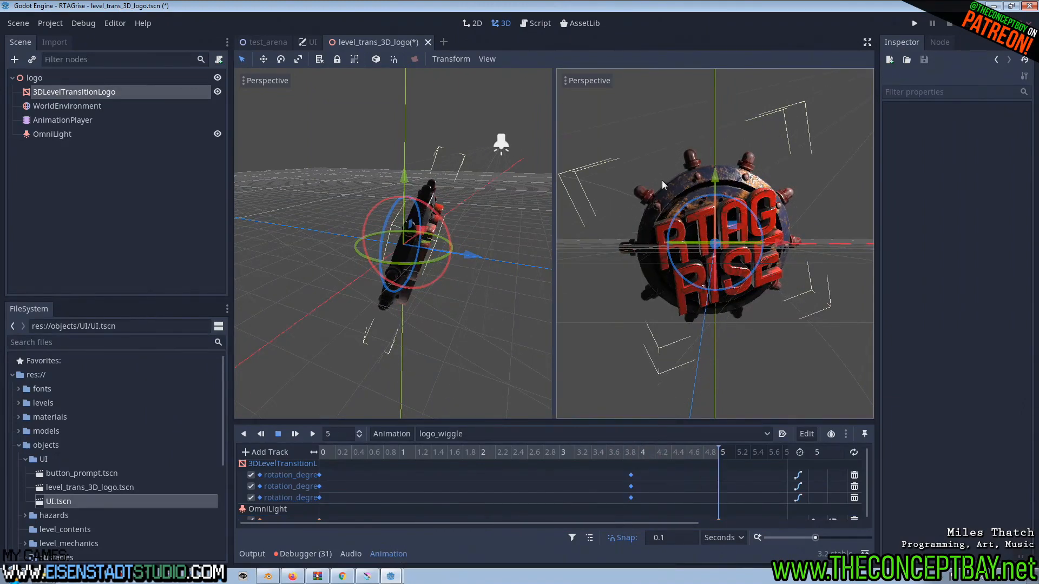
pyautogui.moveTo(678, 220); pyautogui.dragTo(690, 210)
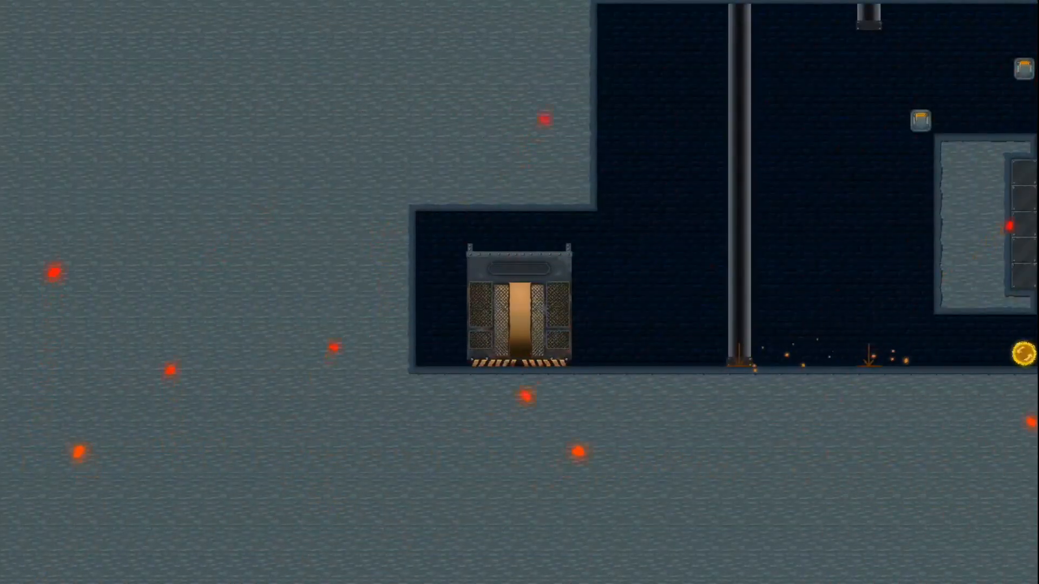
pyautogui.press('Left')
pyautogui.press('Right')
pyautogui.press('Up')
pyautogui.press('Up')
pyautogui.press('Left')
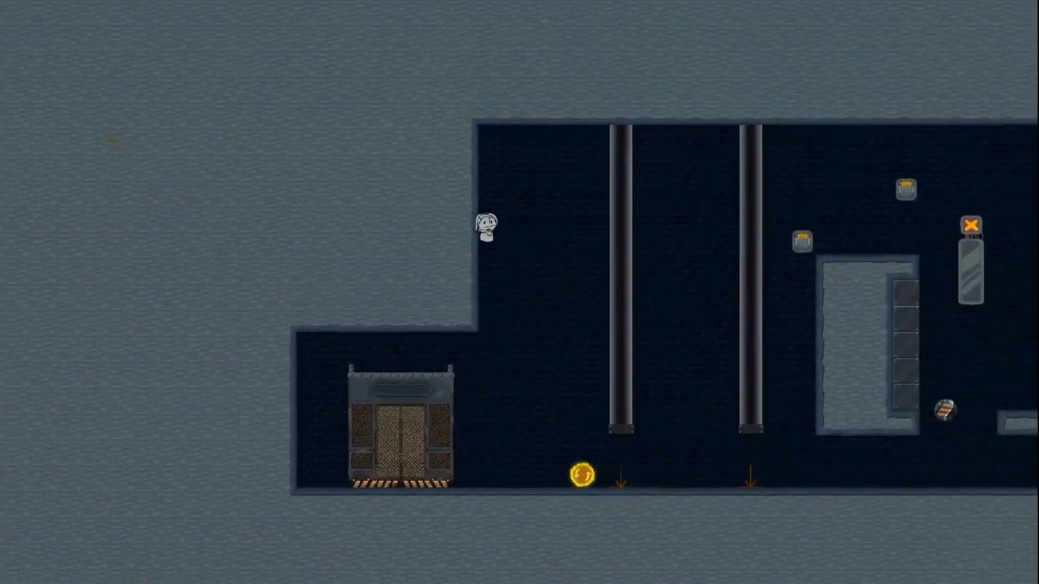
pyautogui.press('Up')
pyautogui.press('Right')
pyautogui.press('Left')
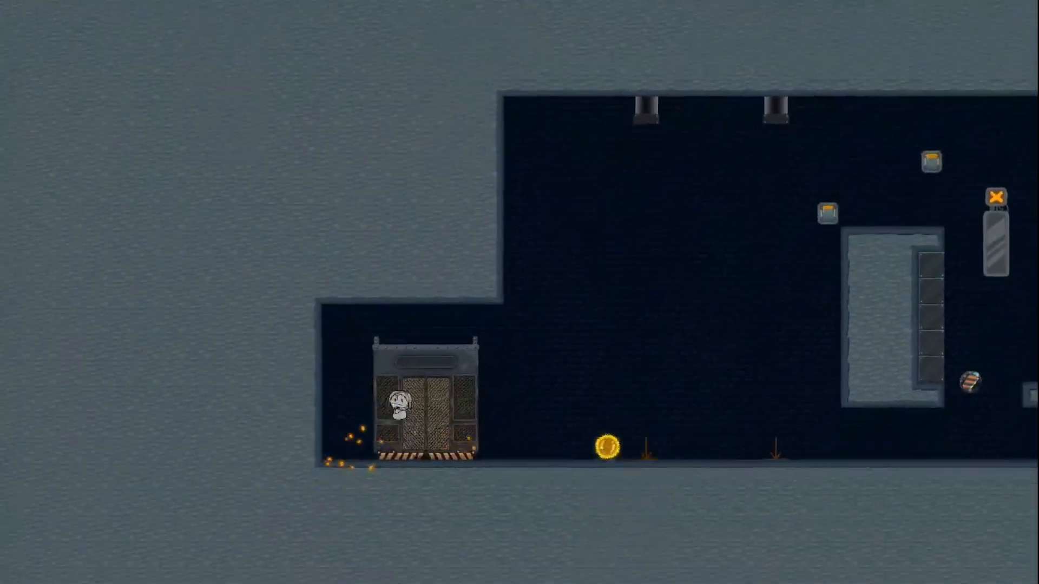
pyautogui.press('Up')
pyautogui.press('Right')
pyautogui.press('Up')
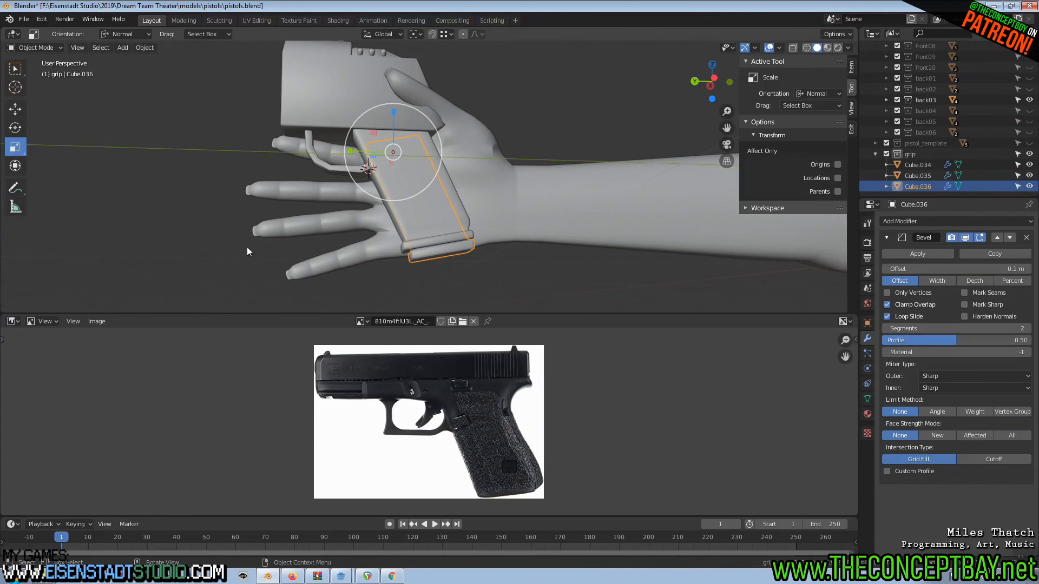
# Switch to pistols.blend in Blender and display the selected pistol grip block and its surroundings in wireframe.
pyautogui.moveTo(555, 245); pyautogui.dragTo(479, 205, button='middle')
pyautogui.keyDown('shift'); pyautogui.scroll(2, 514, 201); pyautogui.keyUp('shift')
pyautogui.scroll(2, 514, 195)
pyautogui.press('Tab')
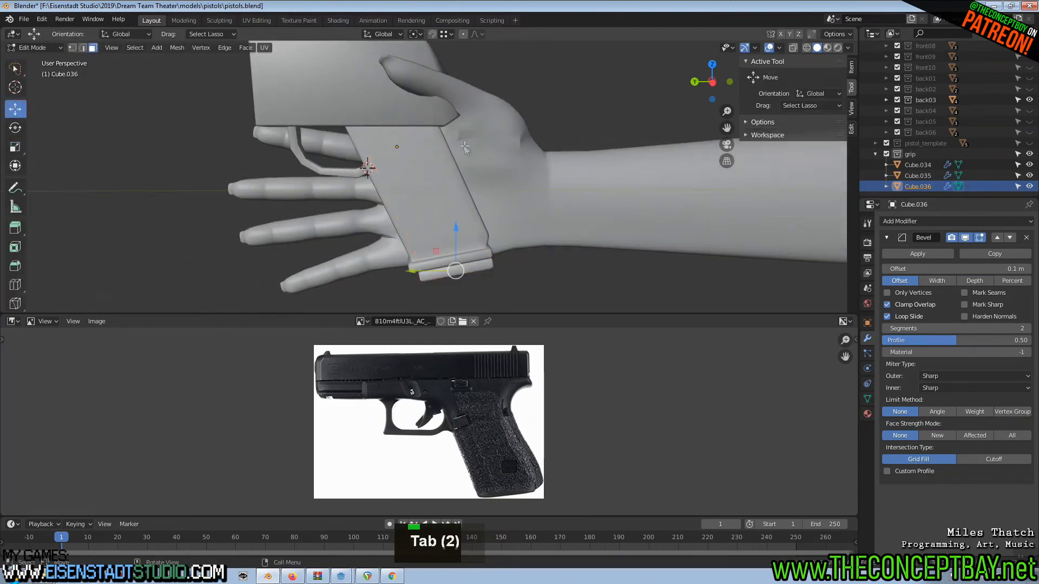
pyautogui.press('Tab')
pyautogui.press('z')
pyautogui.keyDown('shift'); pyautogui.moveTo(505, 171); pyautogui.dragTo(519, 211, button='middle'); pyautogui.keyUp('shift')
pyautogui.moveTo(518, 211); pyautogui.dragTo(528, 245, button='middle')
pyautogui.scroll(3, 529, 244)
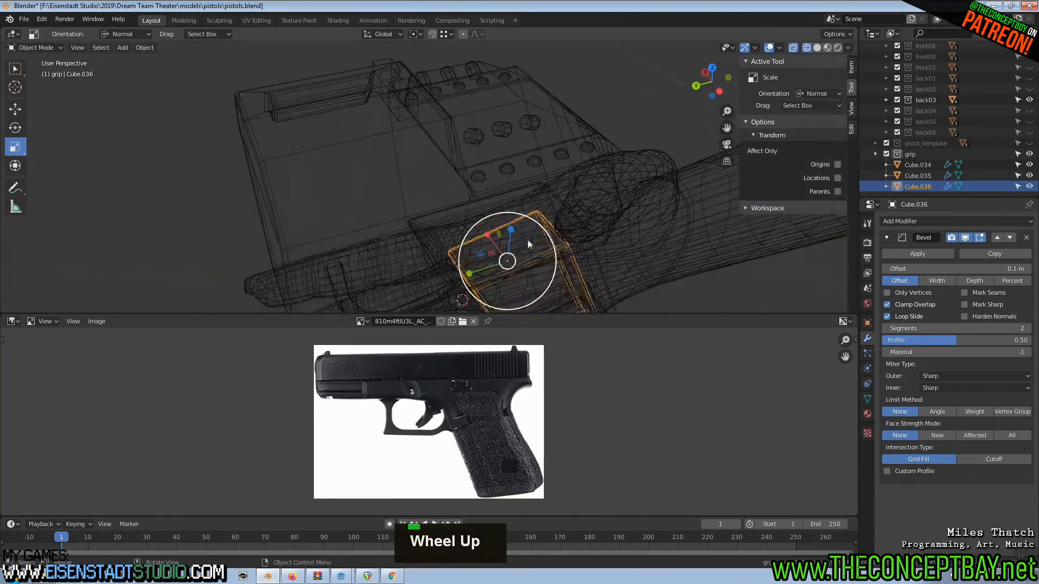
# Raise the top face of the grip block by about 0.024 m and shift it about 0.011 m toward the muzzle.
pyautogui.press('Tab')
pyautogui.keyDown('alt'); pyautogui.moveTo(661, 282); pyautogui.dragTo(465, 188, button='middle'); pyautogui.keyUp('alt')
pyautogui.scroll(-2, 463, 99)
pyautogui.scroll(2, 465, 188)
pyautogui.moveTo(427, 183); pyautogui.dragTo(411, 156)
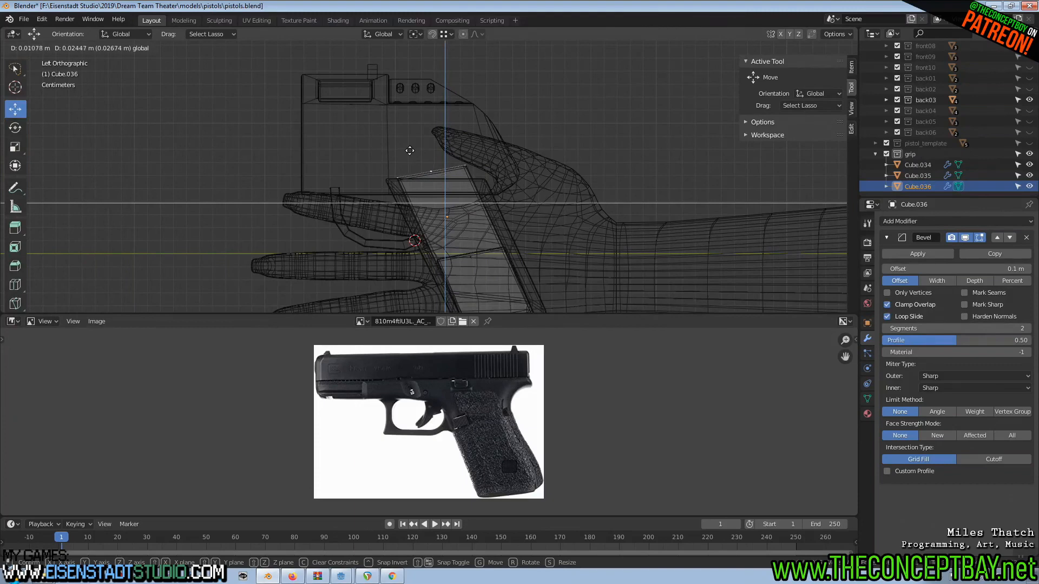
pyautogui.moveTo(410, 151); pyautogui.dragTo(410, 151)
# Lower the rear edge of the block's top face by about 0.01 m and shift it about 0.005 m toward the wrist.
pyautogui.press('a')
pyautogui.press('b')
pyautogui.press('a')
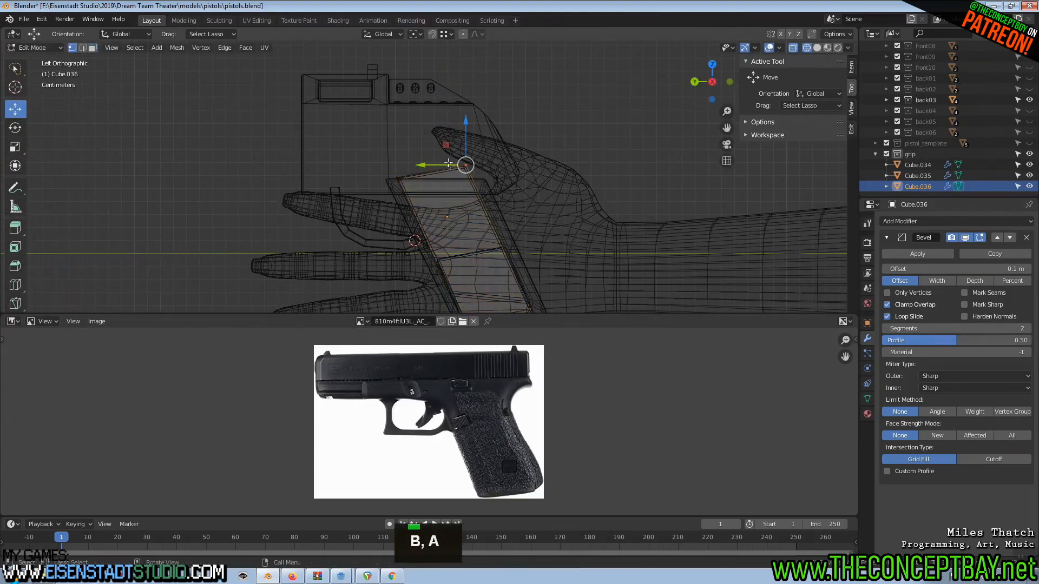
pyautogui.press('g')
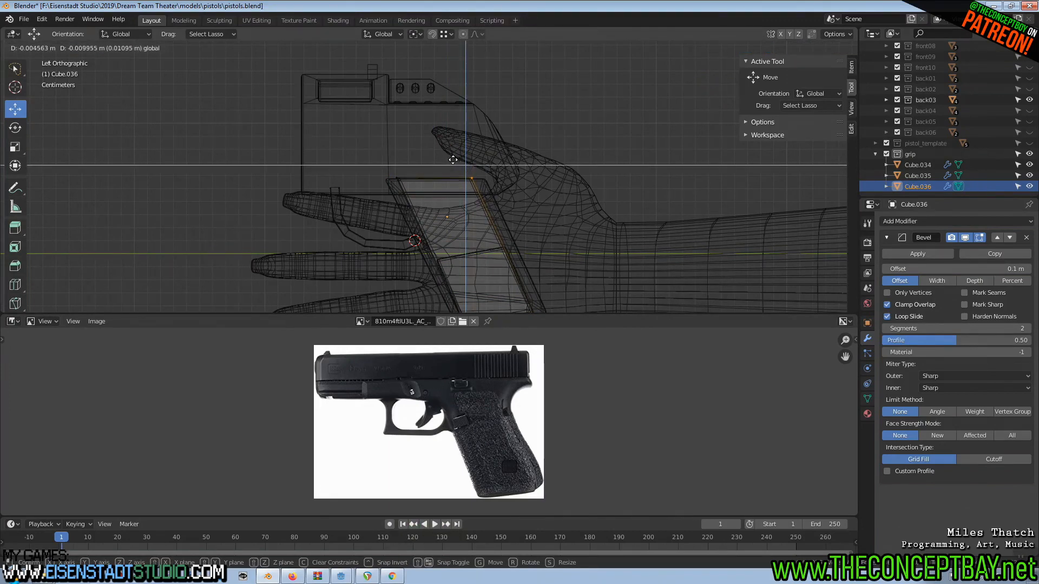
pyautogui.click(453, 160)
# Add one loop cut across the upper part of the grip block with a slide factor of 0.566.
pyautogui.scroll(-3, 453, 162)
pyautogui.keyDown('shift'); pyautogui.scroll(1, 453, 189); pyautogui.keyUp('shift')
pyautogui.press('Tab')
pyautogui.moveTo(447, 223); pyautogui.dragTo(419, 159, button='middle')
pyautogui.scroll(3, 506, 246)
pyautogui.scroll(3, 506, 246)
pyautogui.press('Tab')
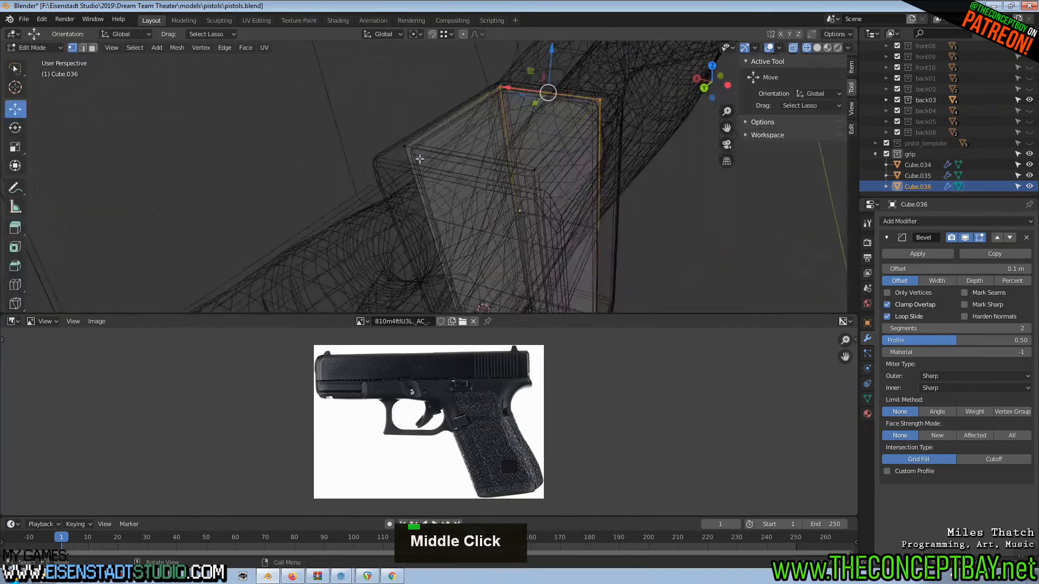
pyautogui.moveTo(582, 198); pyautogui.dragTo(554, 196, button='middle')
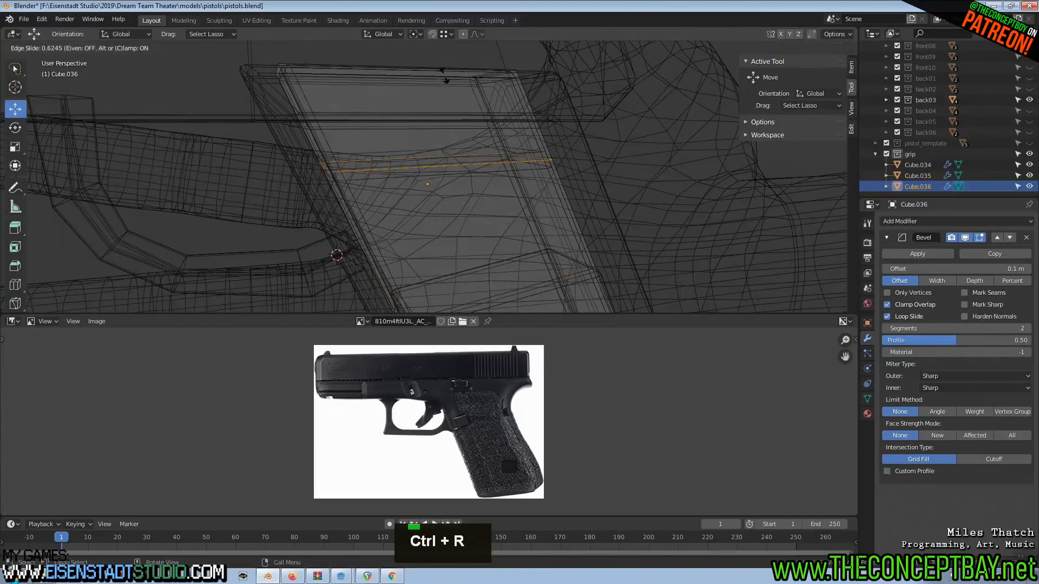
pyautogui.click(447, 93)
pyautogui.moveTo(446, 93); pyautogui.dragTo(442, 163, button='middle')
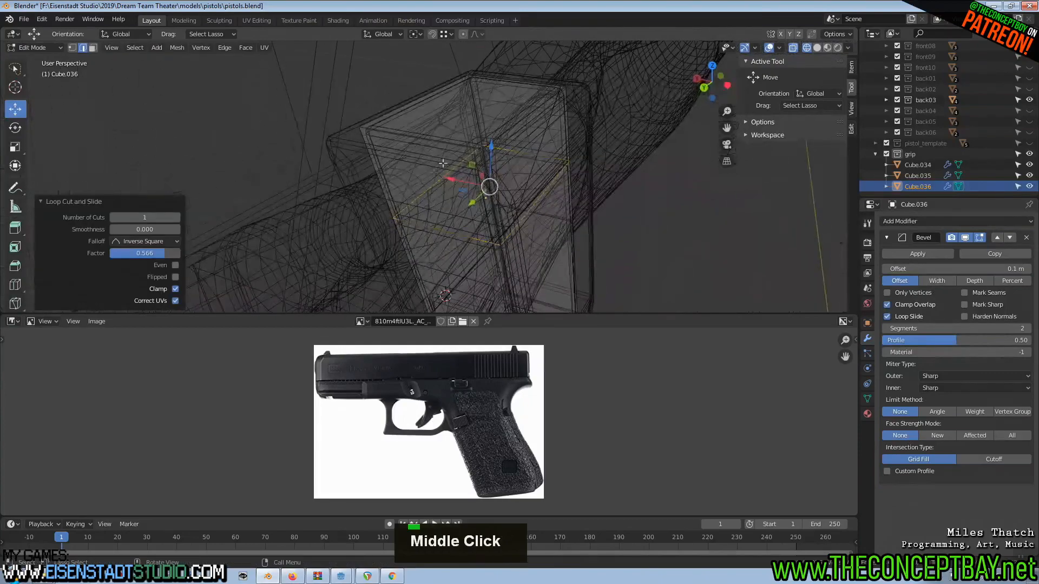
# Extrude the block's upper front and top faces in place and scale the extrusion to 0.402 along its normal X axis.
pyautogui.press('3')
pyautogui.click(432, 181)
pyautogui.keyDown('shift'); pyautogui.click(470, 116); pyautogui.keyUp('shift')
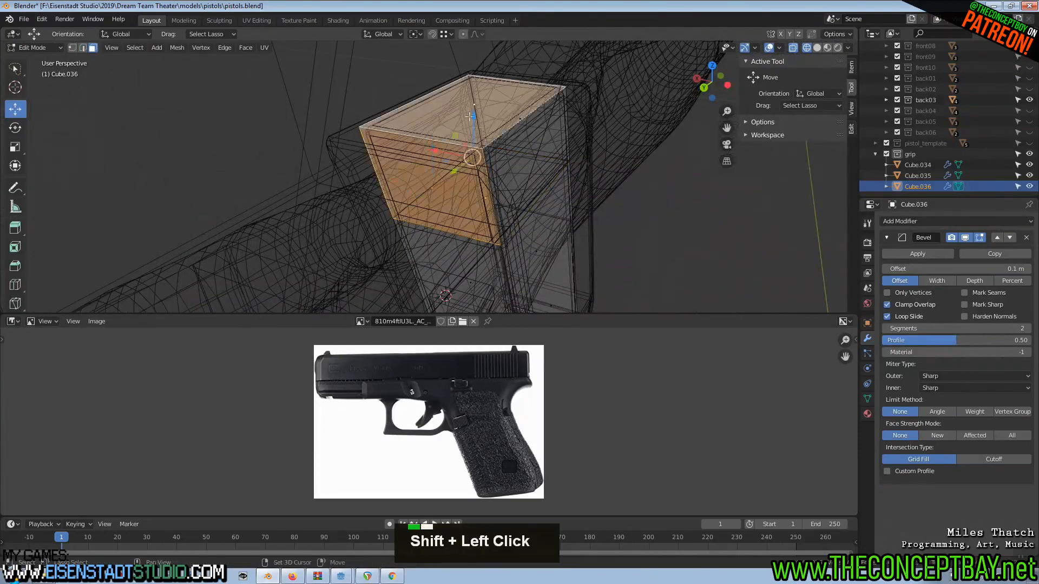
pyautogui.press('Escape')
pyautogui.hotkey('shift', 'space')
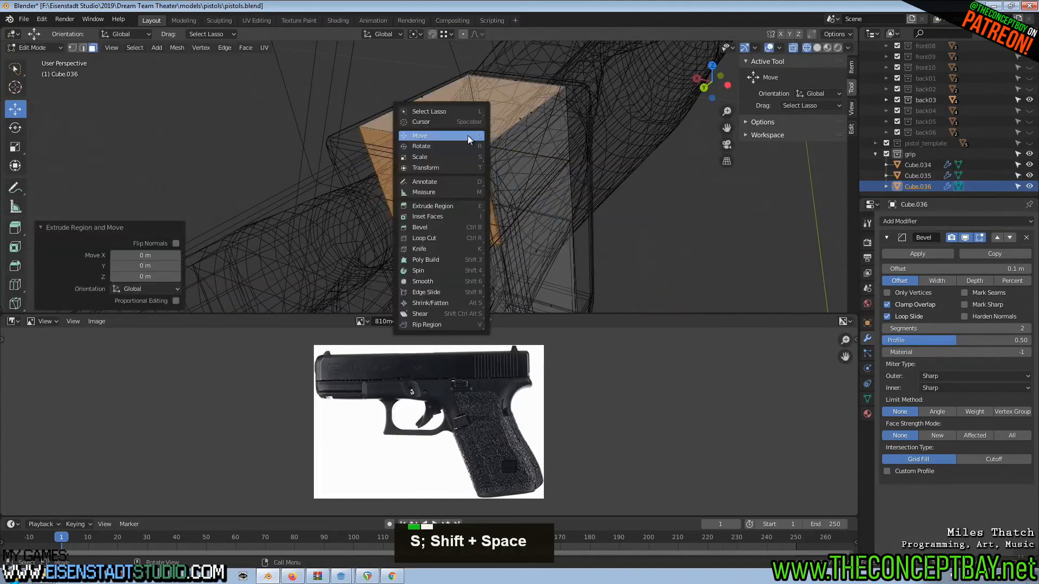
pyautogui.press('s')
pyautogui.moveTo(514, 161); pyautogui.dragTo(483, 160)
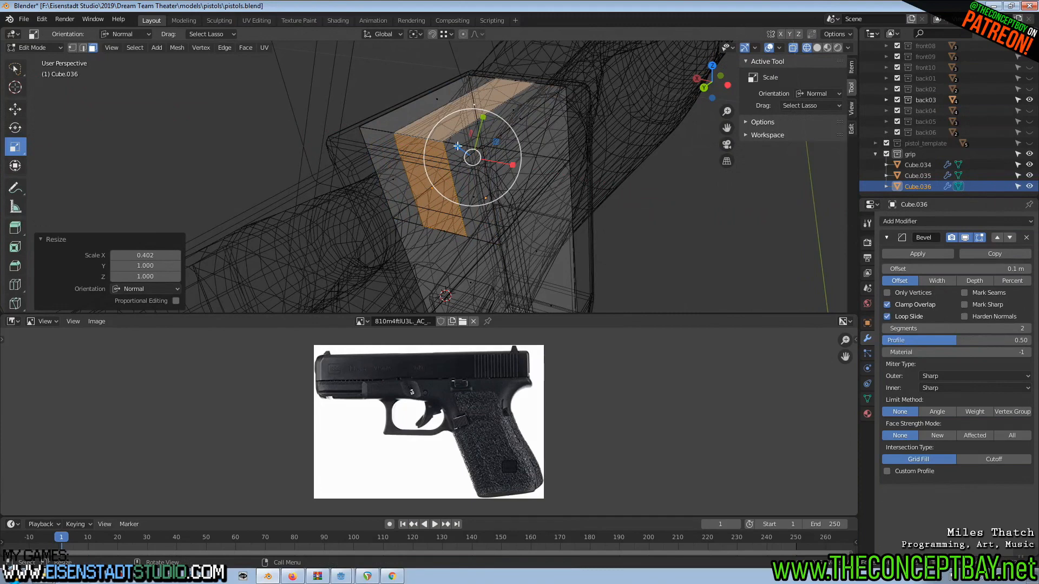
# Delete the narrowed front and top faces of the grip block.
pyautogui.hotkey('ctrl', 'z')
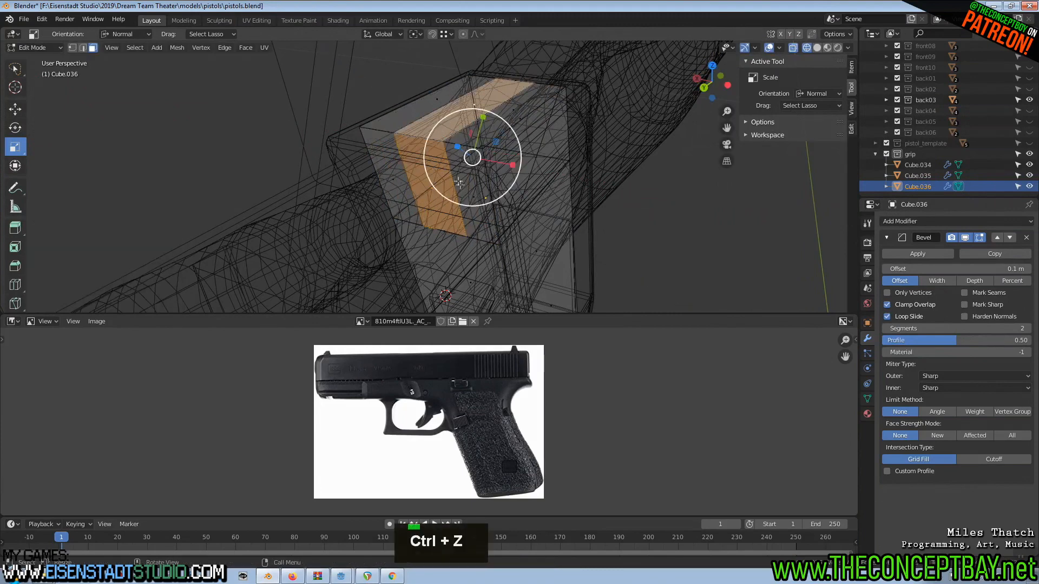
pyautogui.press('x')
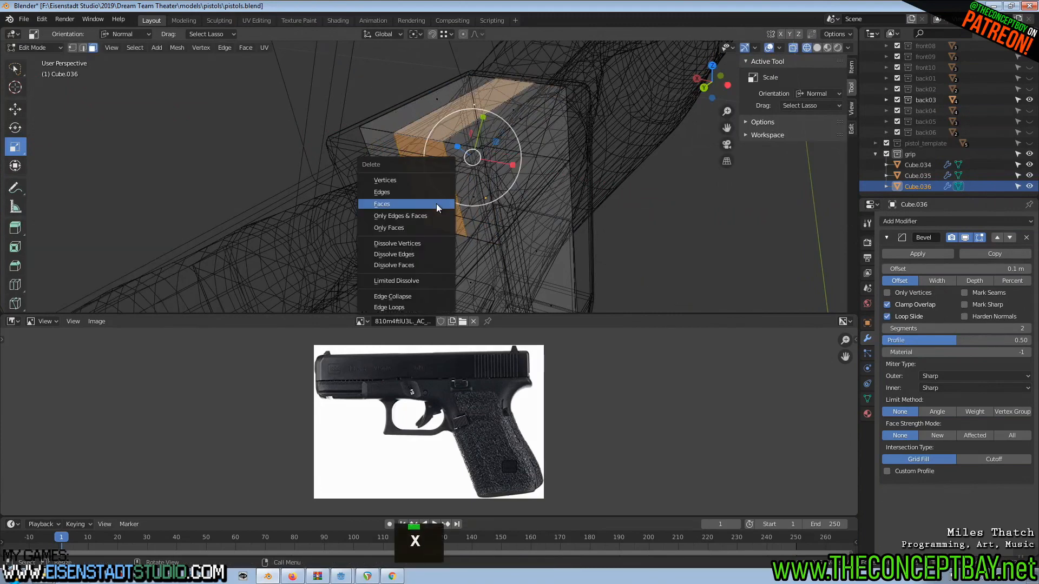
pyautogui.click(437, 204)
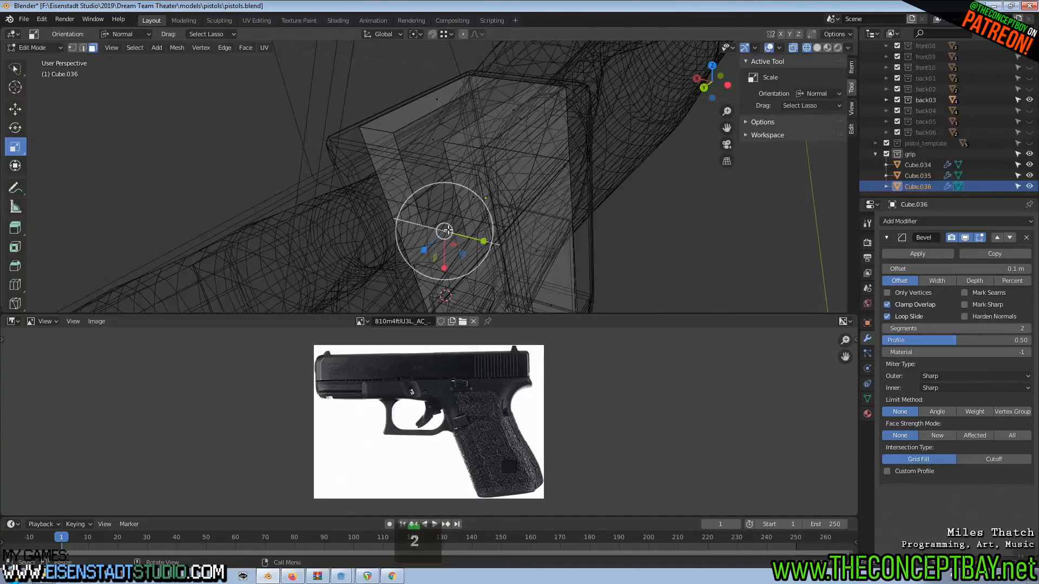
# Try deleting the geometry at the lower edge of the opening in the grip block's front.
pyautogui.moveTo(464, 219); pyautogui.dragTo(519, 211, button='middle')
pyautogui.scroll(3, 519, 211)
pyautogui.press('w')
pyautogui.press('x')
pyautogui.press('Escape')
pyautogui.press('x')
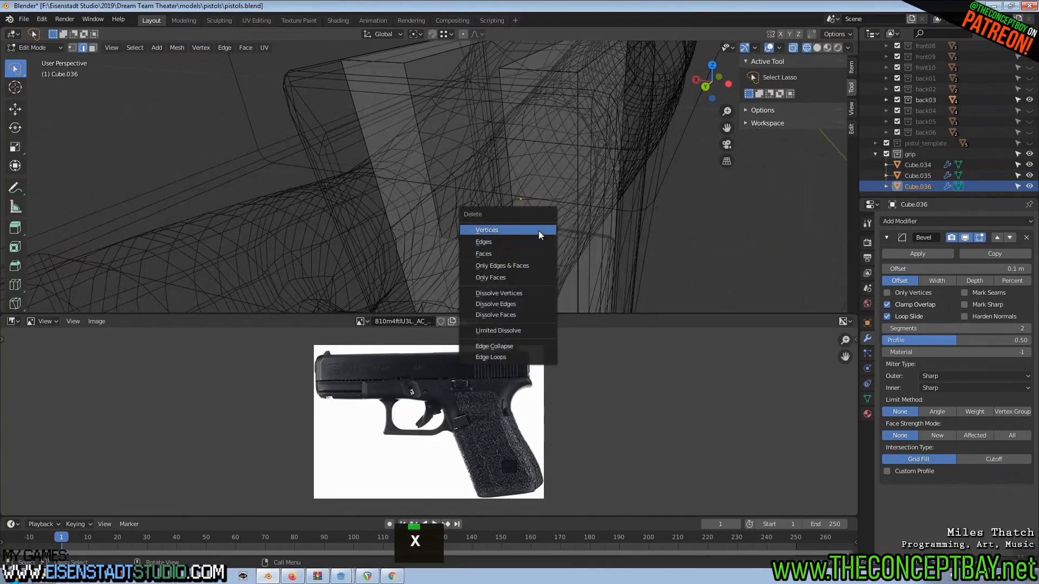
pyautogui.click(531, 242)
pyautogui.hotkey('ctrl', 'z')
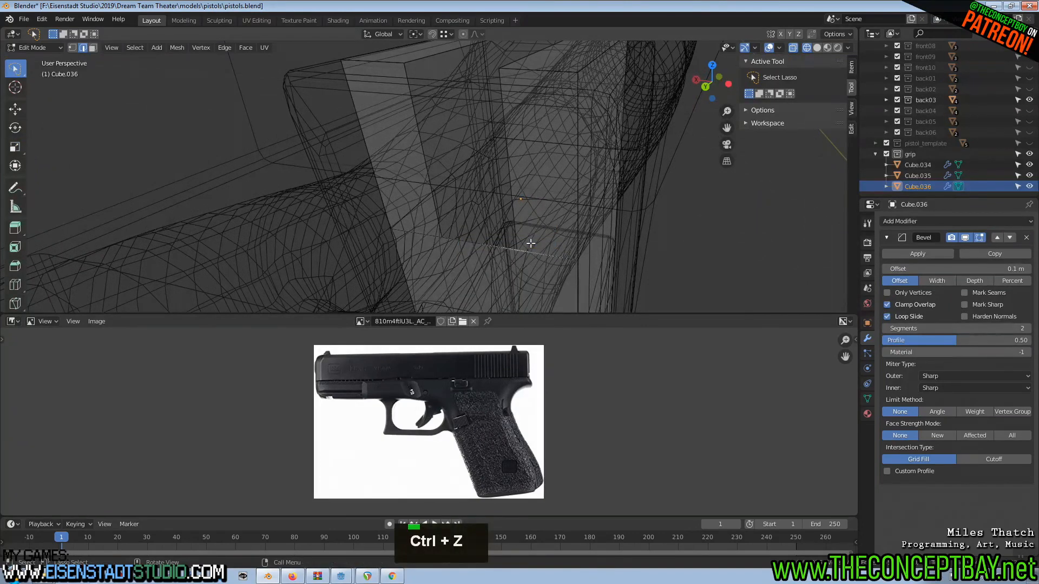
pyautogui.press('x')
pyautogui.click(524, 252)
pyautogui.hotkey('ctrl', 'z')
pyautogui.press('x')
pyautogui.press('Escape')
pyautogui.press('x')
pyautogui.click(525, 252)
# Fill a face between the two long edges below the opening in the grip block's front.
pyautogui.scroll(-3, 526, 249)
pyautogui.keyDown('shift'); pyautogui.moveTo(526, 248); pyautogui.dragTo(542, 157, button='middle'); pyautogui.keyUp('shift')
pyautogui.press('2')
pyautogui.click(523, 154)
pyautogui.keyDown('shift'); pyautogui.click(425, 122); pyautogui.keyUp('shift')
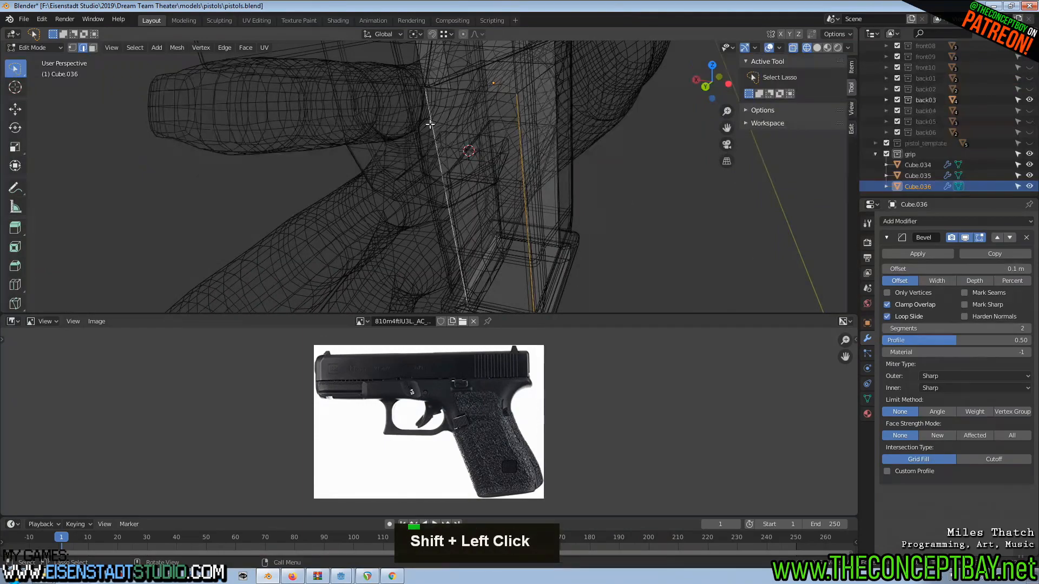
pyautogui.press('f')
pyautogui.keyDown('shift'); pyautogui.scroll(3, 493, 164); pyautogui.keyUp('shift')
pyautogui.scroll(2, 480, 231)
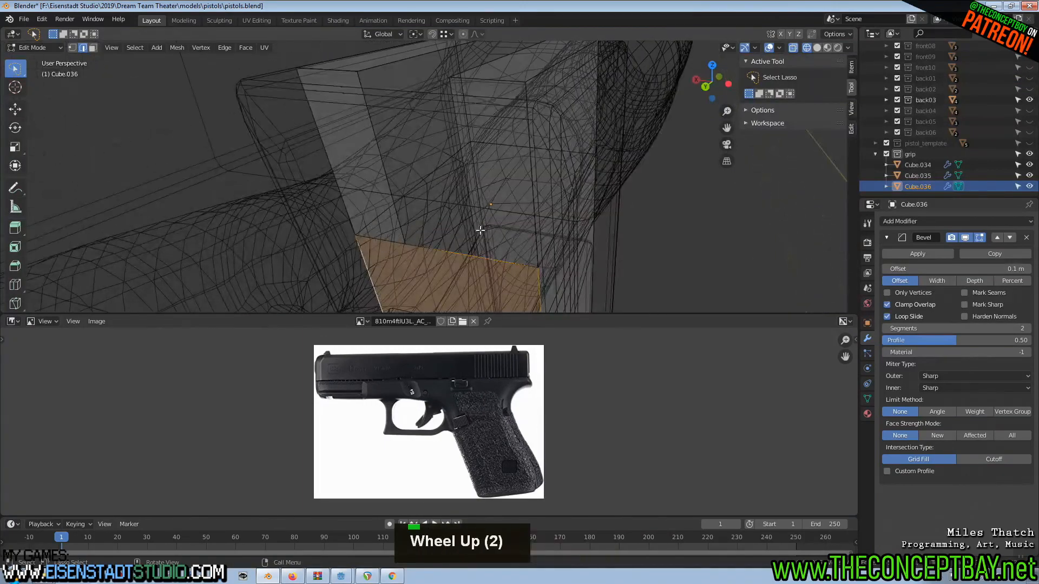
# Undo the front face fill, the deletions and the narrowed extrusion on the grip block, and leave Edit Mode.
pyautogui.hotkey('ctrl', 'z')
pyautogui.hotkey('ctrl', 'z')
pyautogui.hotkey('ctrl', 'z')
pyautogui.hotkey('ctrl', 'z')
pyautogui.hotkey('ctrl', 'z')
pyautogui.hotkey('ctrl', 'z')
pyautogui.hotkey('ctrl', 'z')
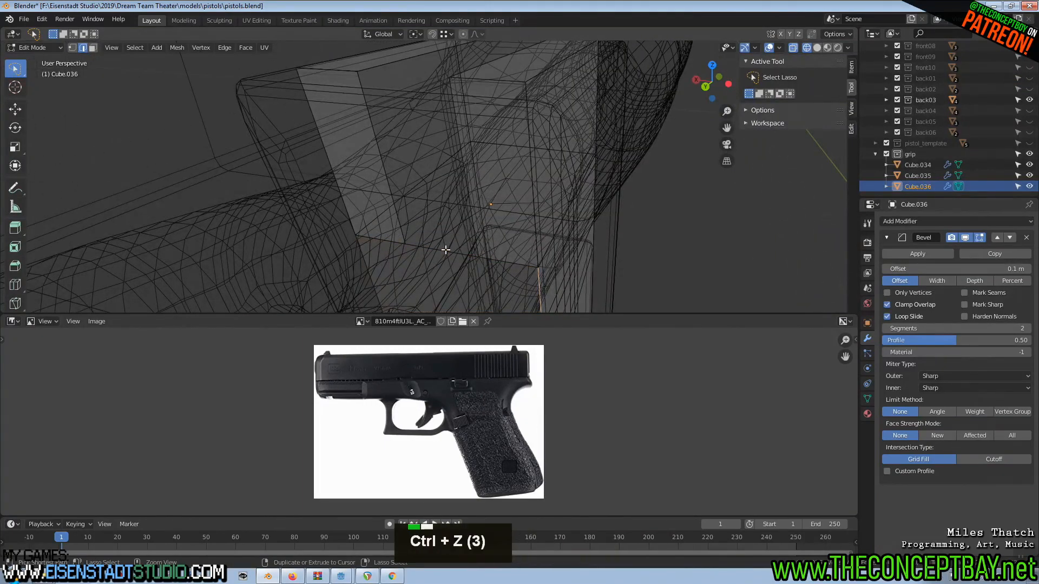
pyautogui.hotkey('ctrl', 'z')
pyautogui.hotkey('ctrl', 'z')
pyautogui.hotkey('ctrl', 'z')
pyautogui.hotkey('ctrl', 'z')
pyautogui.hotkey('ctrl', 'z')
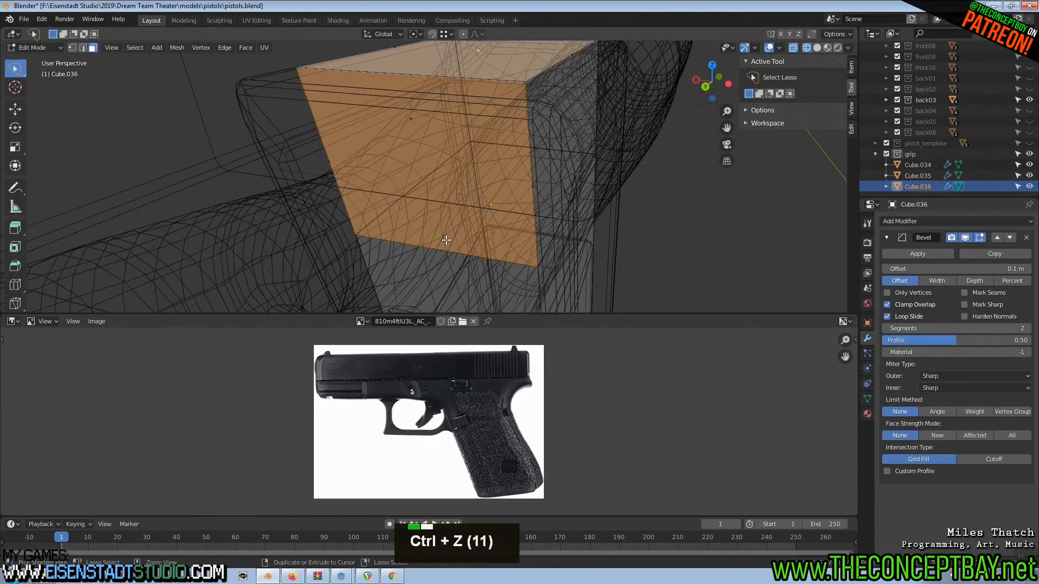
pyautogui.scroll(-2, 446, 239)
pyautogui.press('Tab')
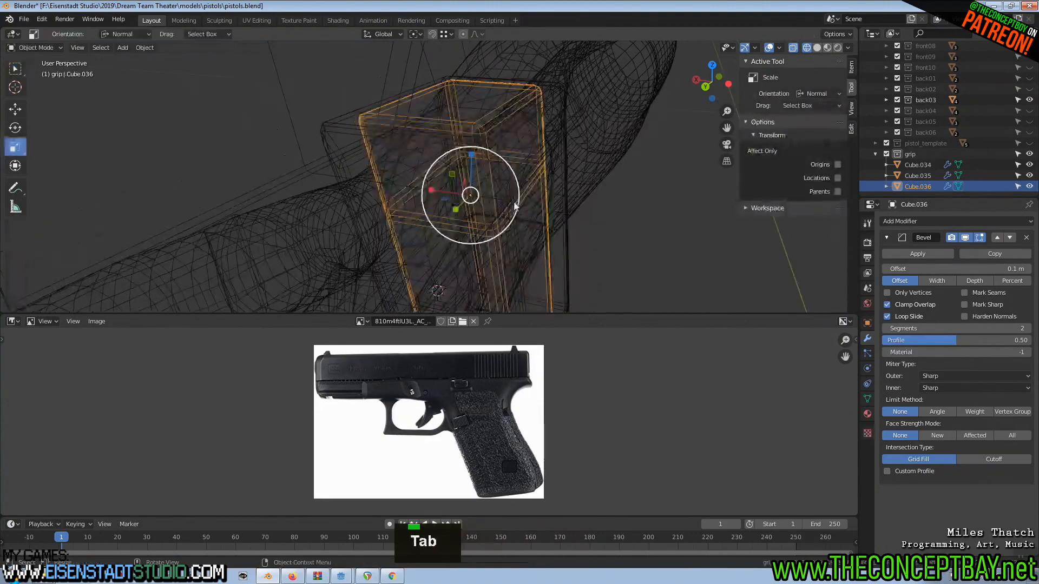
pyautogui.press('Tab')
pyautogui.press('Tab')
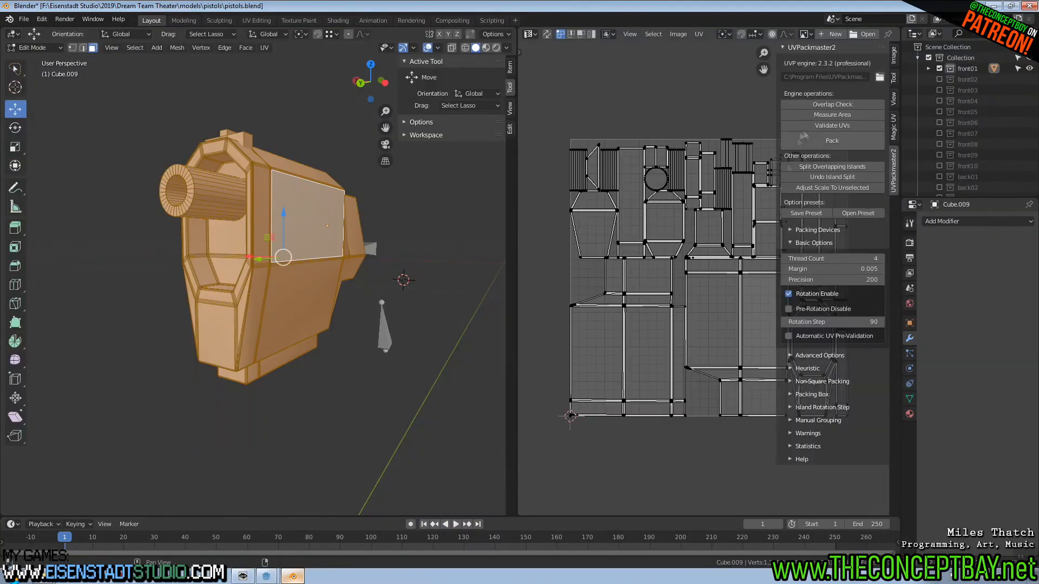
pyautogui.press('a')
# Hide the front01 collection, show front02 and select its pistol part.
pyautogui.scroll(-3, 281, 249)
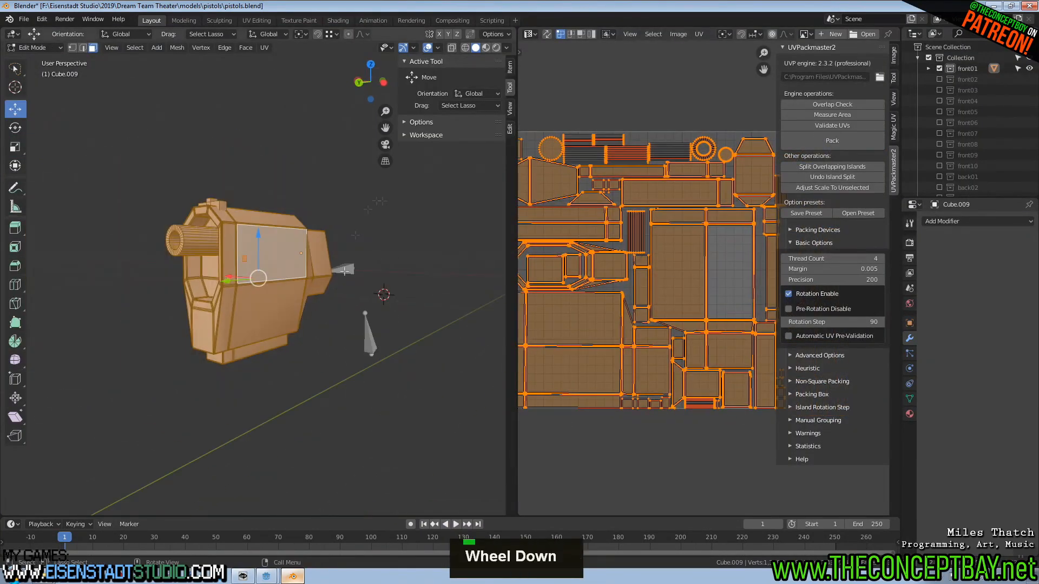
pyautogui.press('Tab')
pyautogui.click(940, 69)
pyautogui.click(939, 80)
pyautogui.click(186, 255)
# UV-map all faces of the front02 part and pack its islands with UVPackmaster2.
pyautogui.press('Tab')
pyautogui.press('a')
pyautogui.press('u')
pyautogui.click(832, 141)
pyautogui.press('Tab')
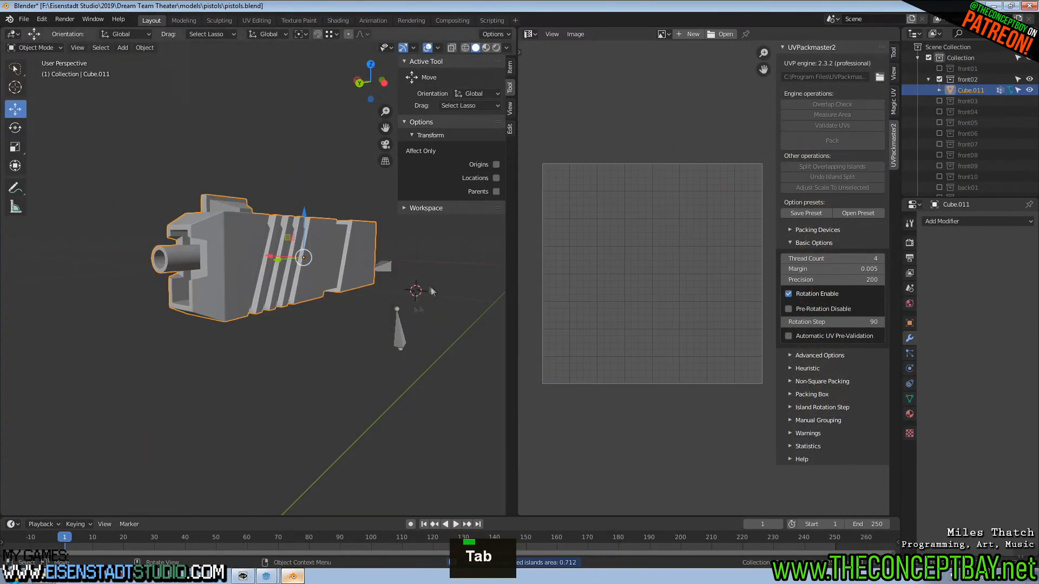
# Hide the front02 collection, show front03 and start editing its pistol part.
pyautogui.click(939, 79)
pyautogui.click(939, 90)
pyautogui.press('Tab')
pyautogui.press('a')
pyautogui.rightClick(266, 285)
pyautogui.press('u')
pyautogui.click(265, 284)
# Apply Lightmap Pack to all faces of the front03 part and pack its islands with UVPackmaster2.
pyautogui.press('a')
pyautogui.press('u')
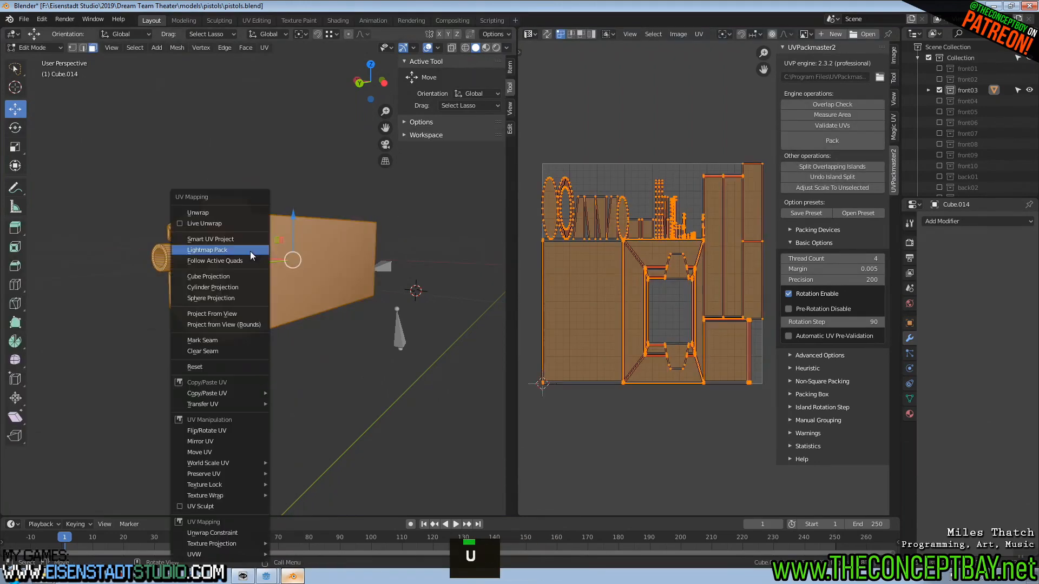
pyautogui.click(251, 251)
pyautogui.press('Tab')
pyautogui.press('Tab')
pyautogui.click(832, 141)
pyautogui.hotkey('alt', 'a')
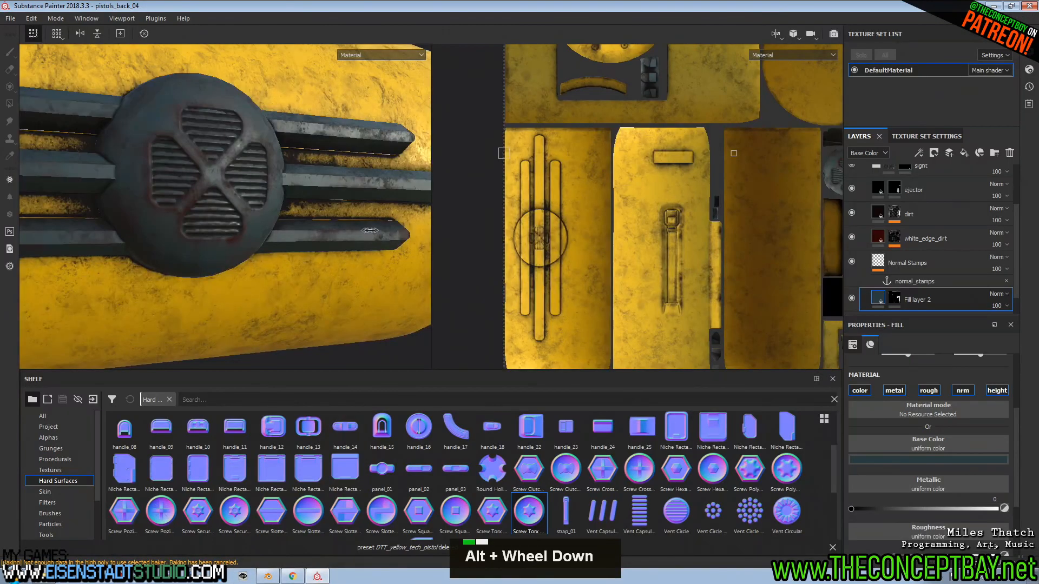
# Switch to Substance Painter and examine the yellow pistols_back_04 part from several sides.
pyautogui.moveTo(370, 231)
pyautogui.keyDown('shift'); pyautogui.mouseDown(button='right')
pyautogui.moveTo(347, 236)
pyautogui.moveTo(354, 240)
pyautogui.mouseUp(button='right'); pyautogui.keyUp('shift')
pyautogui.keyDown('alt'); pyautogui.scroll(8, 357, 244); pyautogui.keyUp('alt')
pyautogui.keyDown('alt'); pyautogui.moveTo(357, 244); pyautogui.dragTo(327, 286, button='middle'); pyautogui.keyUp('alt')
pyautogui.keyDown('alt'); pyautogui.moveTo(327, 287); pyautogui.dragTo(190, 233); pyautogui.keyUp('alt')
pyautogui.keyDown('alt'); pyautogui.scroll(1, 188, 232); pyautogui.keyUp('alt')
pyautogui.keyDown('alt'); pyautogui.moveTo(342, 232); pyautogui.dragTo(227, 234, button='middle'); pyautogui.keyUp('alt')
pyautogui.keyDown('alt'); pyautogui.scroll(-1, 228, 234); pyautogui.keyUp('alt')
pyautogui.keyDown('alt'); pyautogui.moveTo(346, 234); pyautogui.dragTo(124, 238); pyautogui.keyUp('alt')
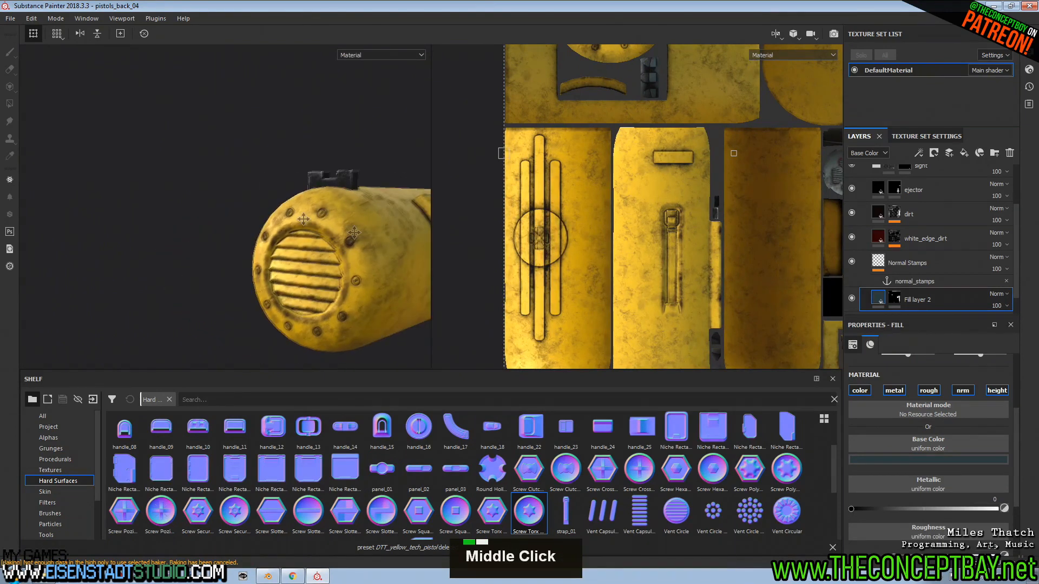
# Select the Normal Stamps layer of pistols_back_04 for stamping Screw Torx Round normals around the ejection port frame.
pyautogui.keyDown('alt'); pyautogui.moveTo(348, 238); pyautogui.dragTo(218, 193, button='middle'); pyautogui.keyUp('alt')
pyautogui.keyDown('alt'); pyautogui.moveTo(351, 184); pyautogui.dragTo(279, 214, button='middle'); pyautogui.keyUp('alt')
pyautogui.keyDown('alt'); pyautogui.moveTo(279, 214); pyautogui.dragTo(153, 232); pyautogui.keyUp('alt')
pyautogui.keyDown('alt'); pyautogui.scroll(-1, 230, 249); pyautogui.keyUp('alt')
pyautogui.click(877, 258)
pyautogui.scroll(-2, 307, 236)
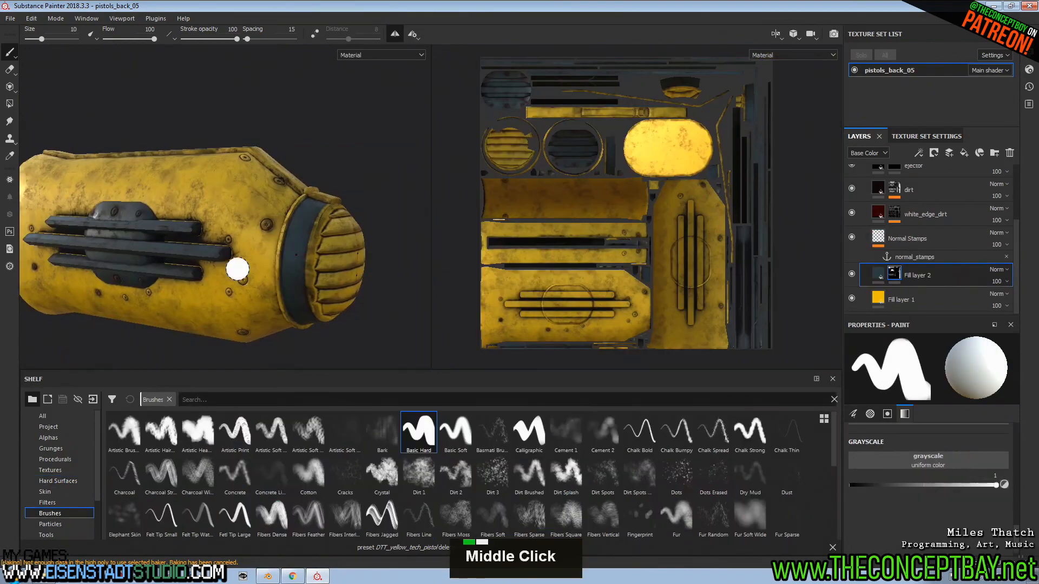
# Examine the vent bars of pistols_back_05 up close in the 3D and UV views.
pyautogui.moveTo(238, 267); pyautogui.dragTo(263, 267, button='middle')
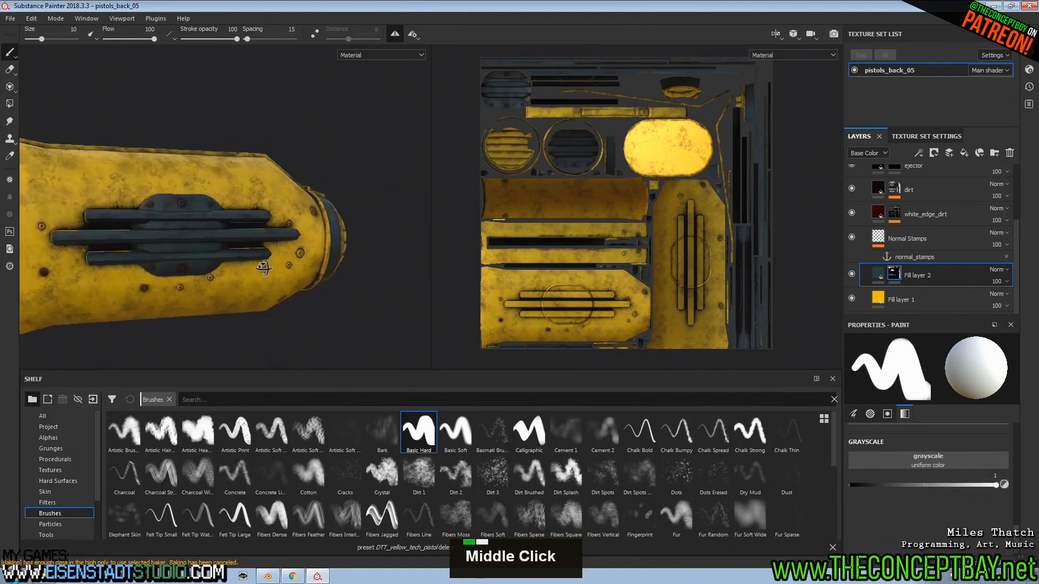
pyautogui.keyDown('alt'); pyautogui.scroll(2, 254, 260); pyautogui.keyUp('alt')
pyautogui.keyDown('alt'); pyautogui.scroll(-8, 197, 238); pyautogui.keyUp('alt')
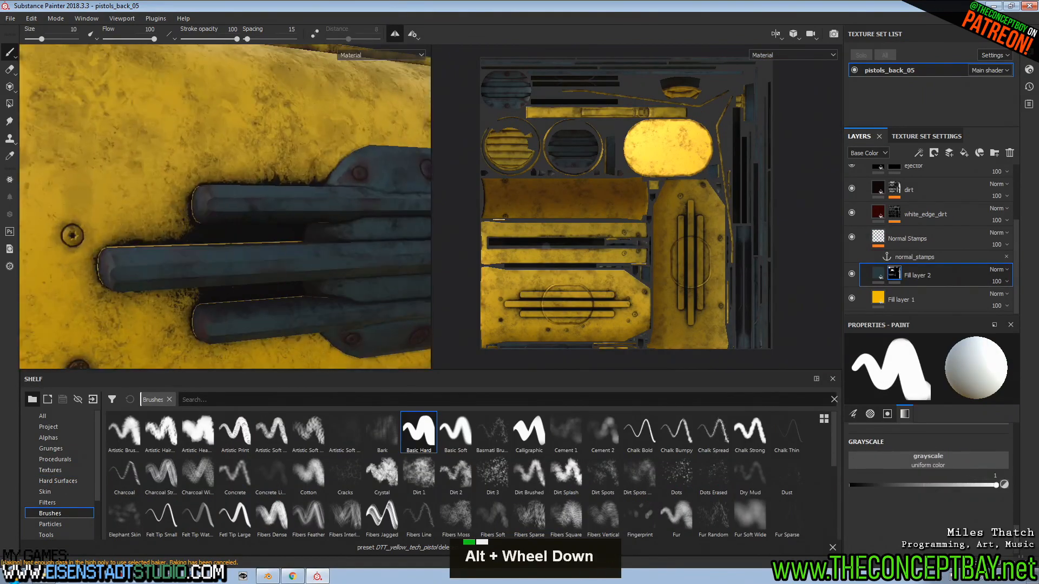
pyautogui.keyDown('alt'); pyautogui.scroll(-5, 578, 322); pyautogui.keyUp('alt')
pyautogui.scroll(-1, 740, 277)
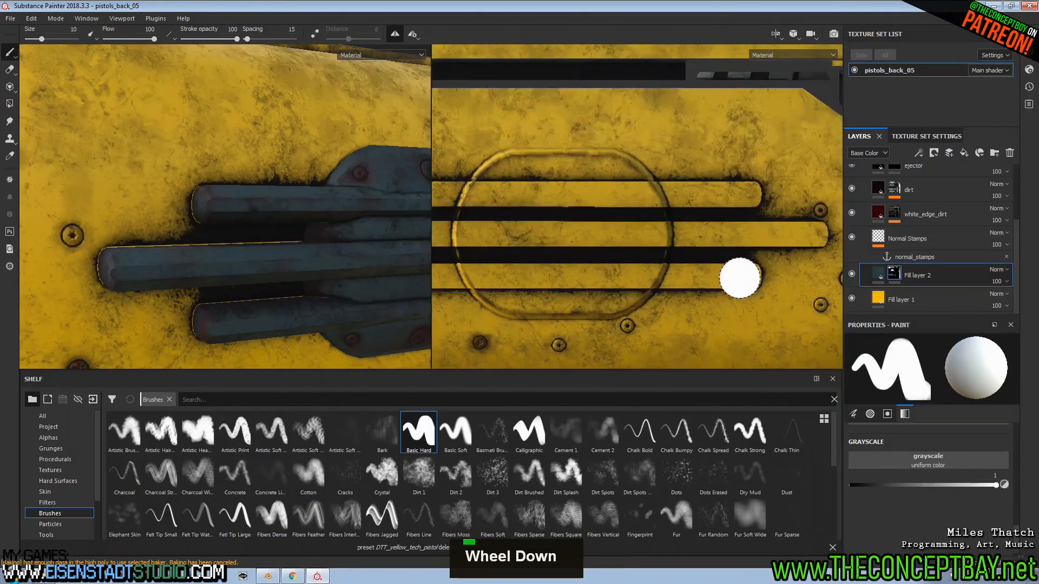
pyautogui.scroll(-2, 740, 278)
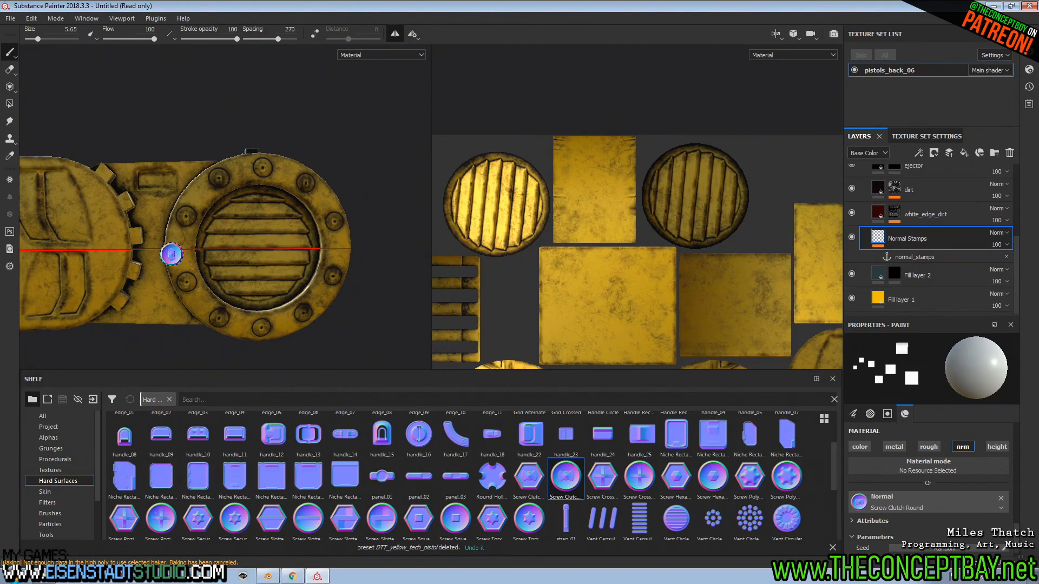
# Line up a Screw Clutch Round stamp on the upper rim of the plain round vent on pistols_back_06.
pyautogui.keyDown('alt'); pyautogui.moveTo(255, 170); pyautogui.dragTo(232, 111, button='middle'); pyautogui.keyUp('alt')
pyautogui.keyDown('alt'); pyautogui.moveTo(233, 111); pyautogui.dragTo(330, 198); pyautogui.keyUp('alt')
pyautogui.keyDown('alt'); pyautogui.moveTo(330, 198); pyautogui.dragTo(303, 203, button='middle'); pyautogui.keyUp('alt')
pyautogui.keyDown('alt'); pyautogui.moveTo(303, 203); pyautogui.dragTo(214, 218); pyautogui.keyUp('alt')
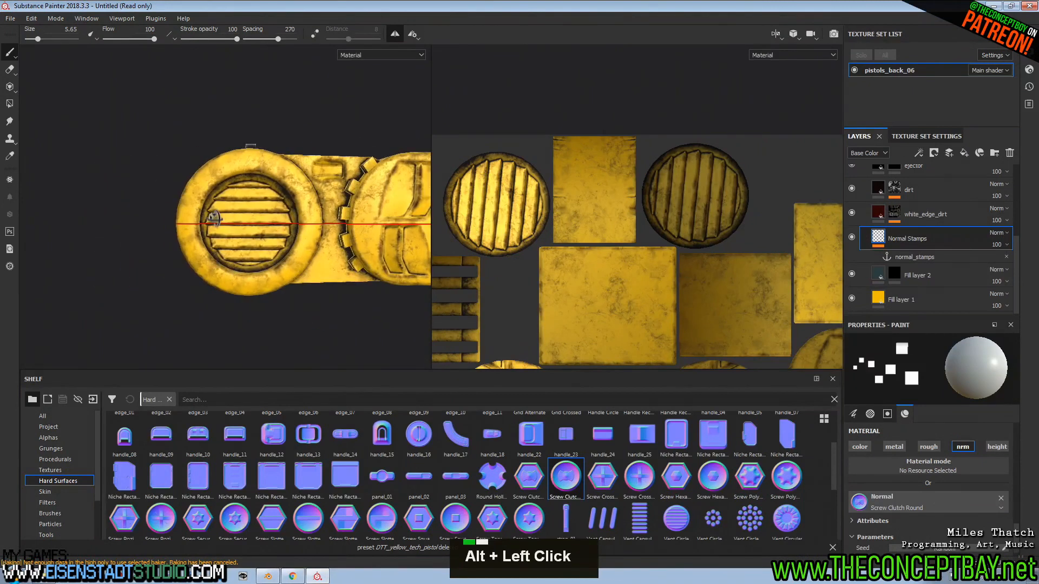
pyautogui.keyDown('alt'); pyautogui.scroll(-4, 233, 132); pyautogui.keyUp('alt')
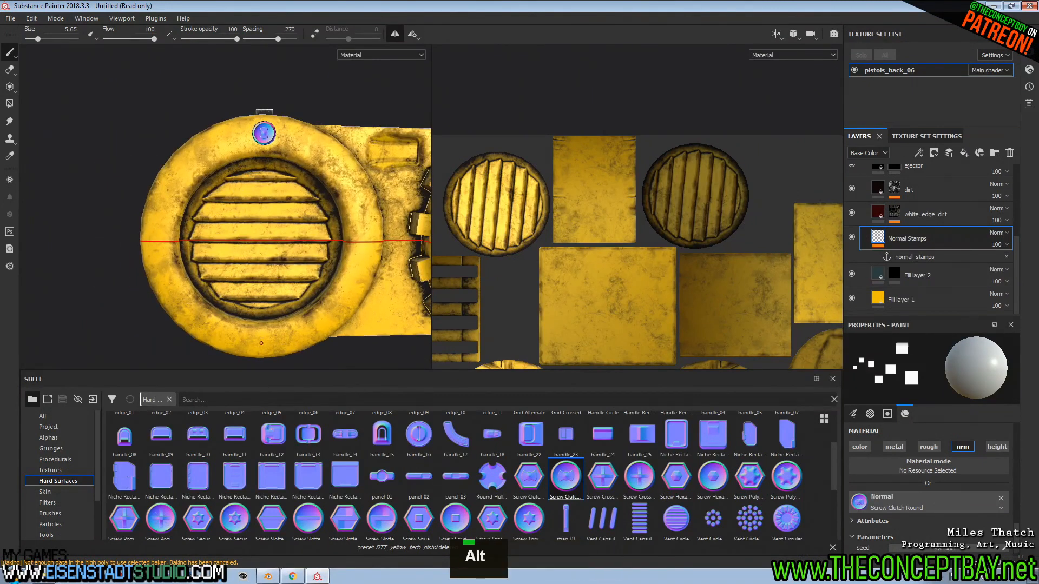
pyautogui.keyDown('alt'); pyautogui.scroll(2, 264, 133); pyautogui.keyUp('alt')
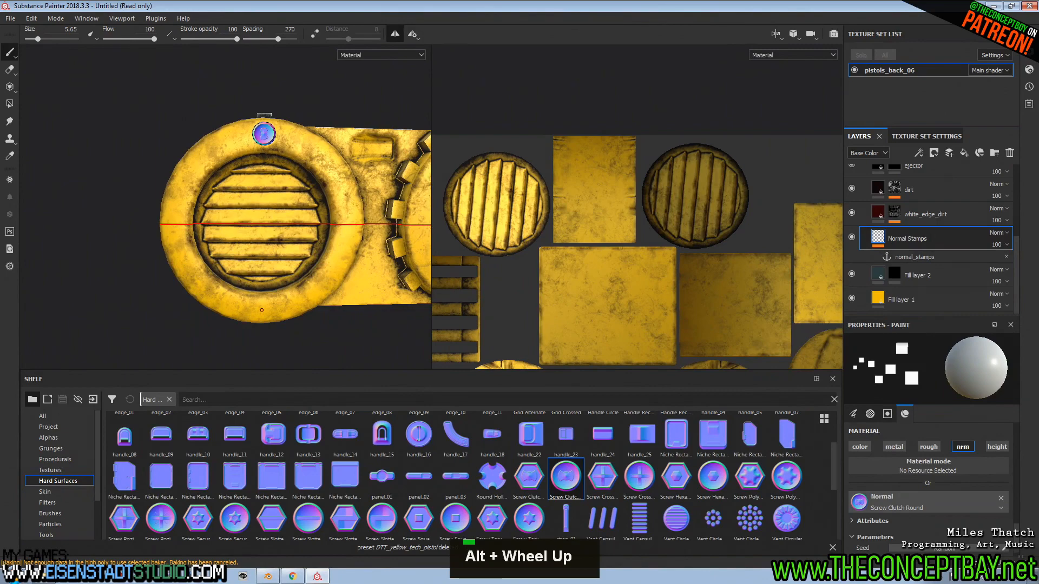